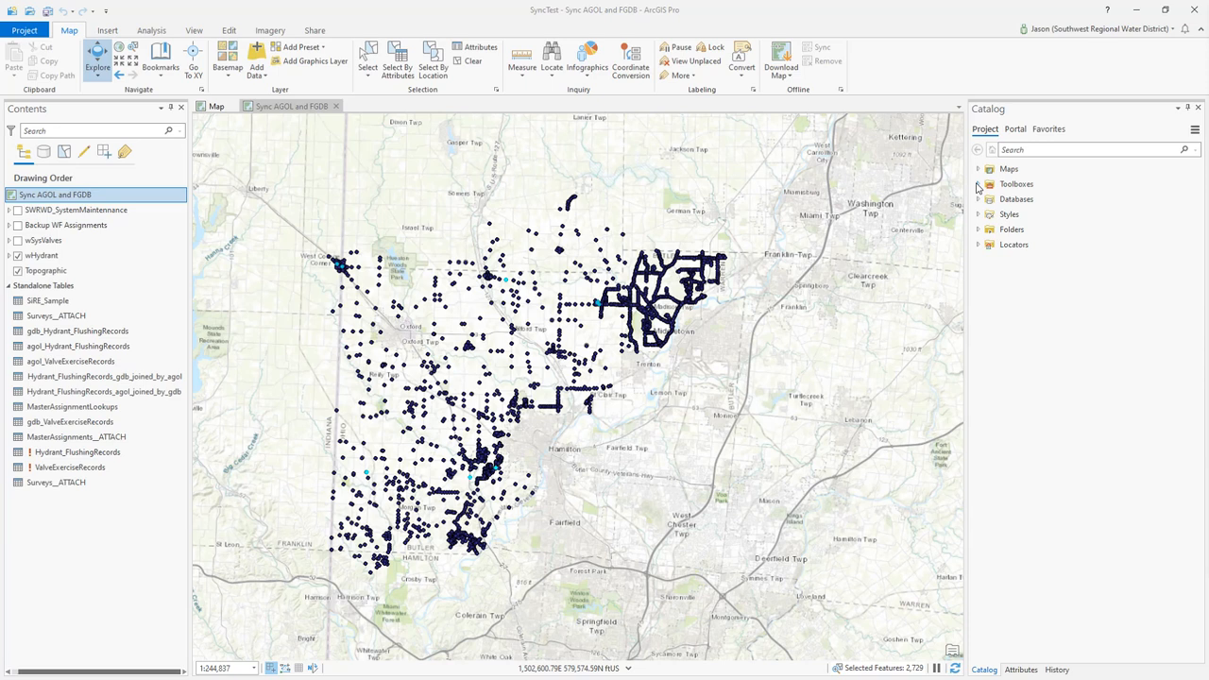
Review the scripts in the Synchronize AGOL and GDB toolset of SmartWater Tool Suite.tbx
left_click(977, 184)
left_click(1075, 260)
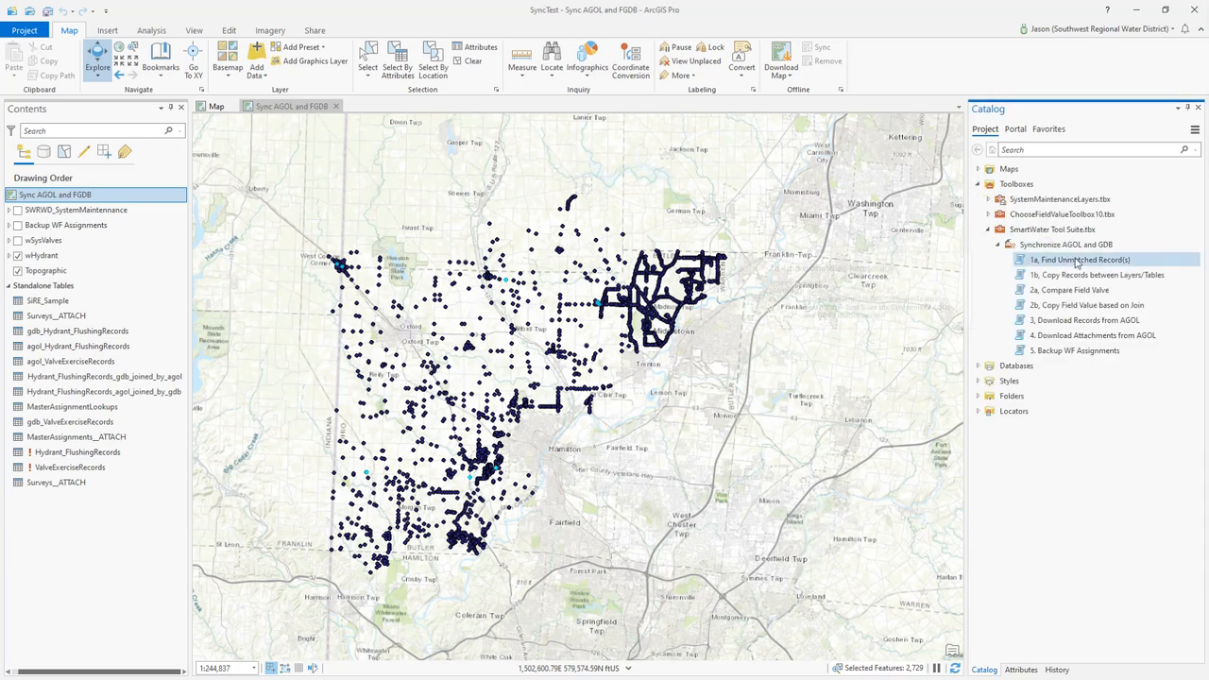
left_click(1075, 305)
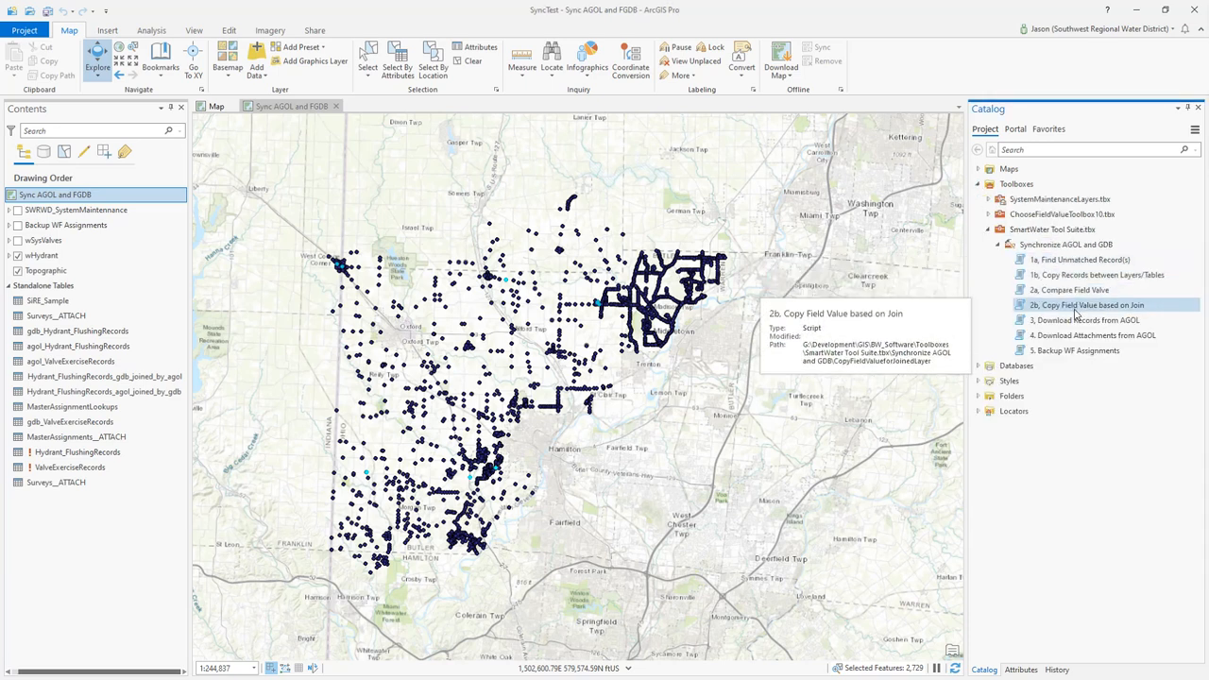
left_click(1074, 320)
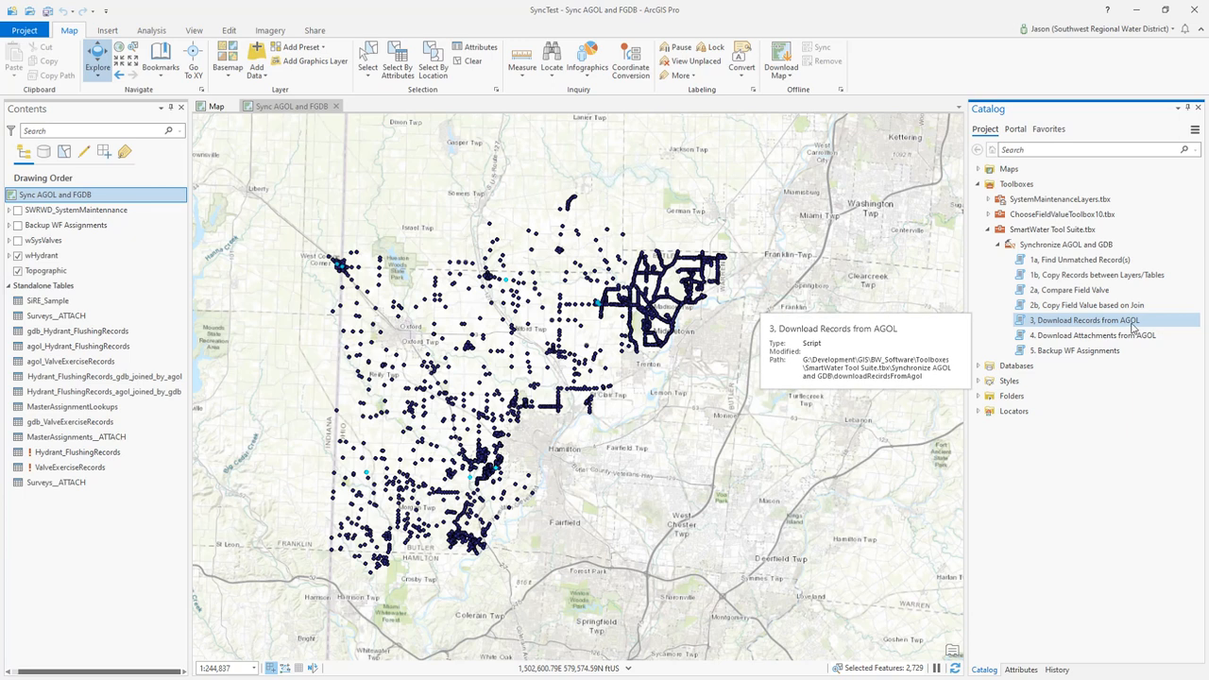
left_click(1056, 279)
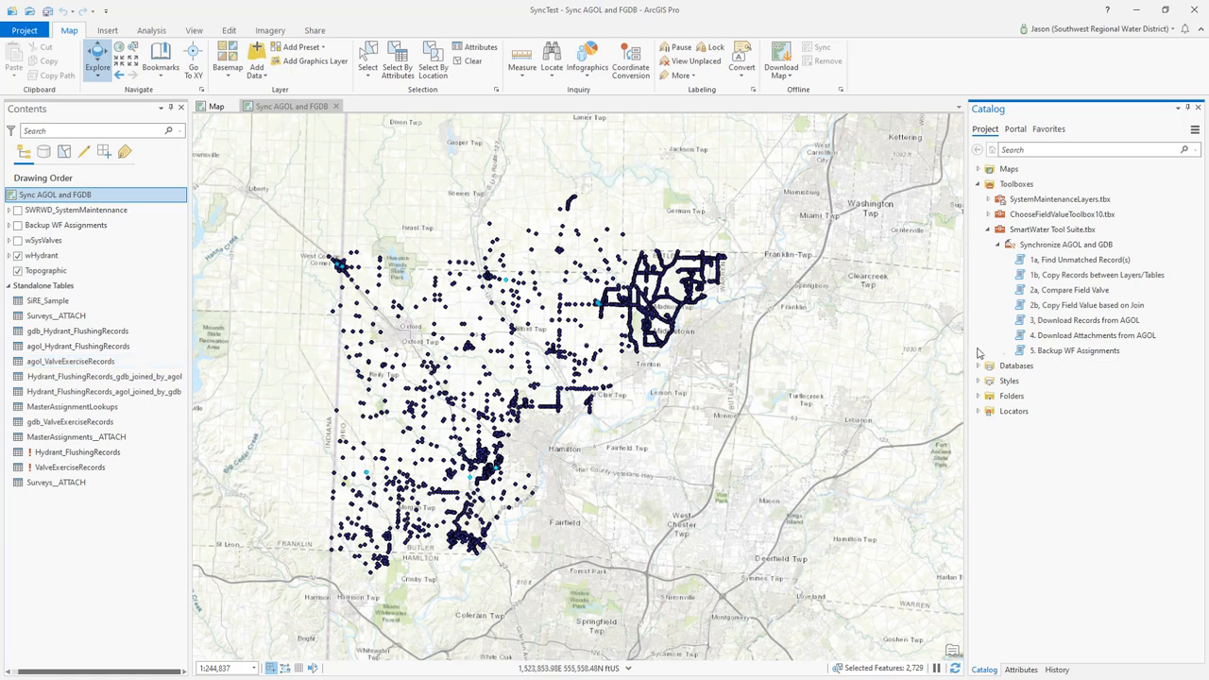
mouse_move(1090, 326)
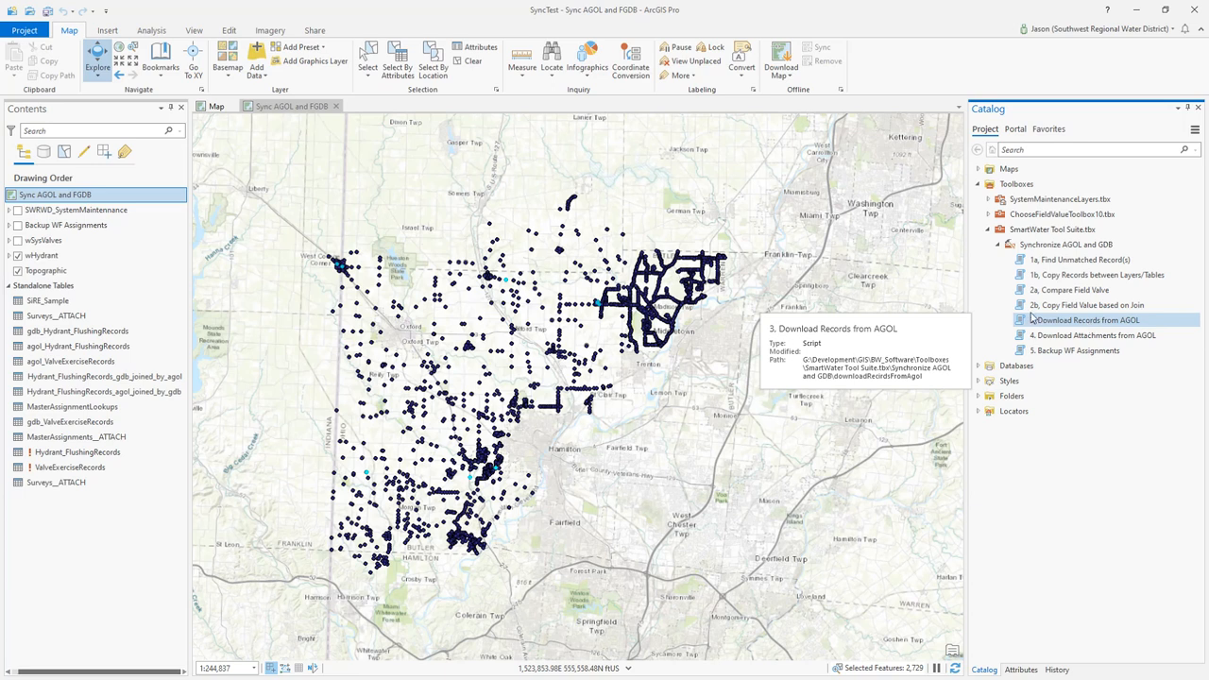
Open the agol_Hydrant_FlushingRecords table and examine its DateOfOperation values from the first record to the last
left_click(35, 334)
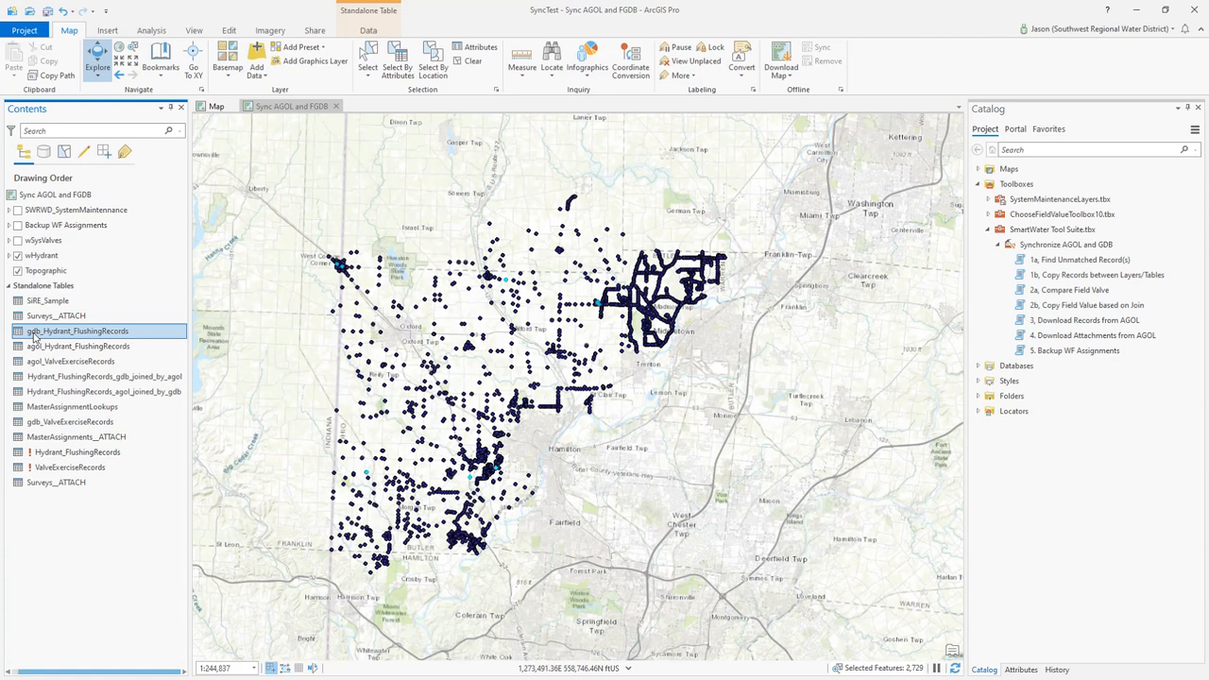
right_click(44, 347)
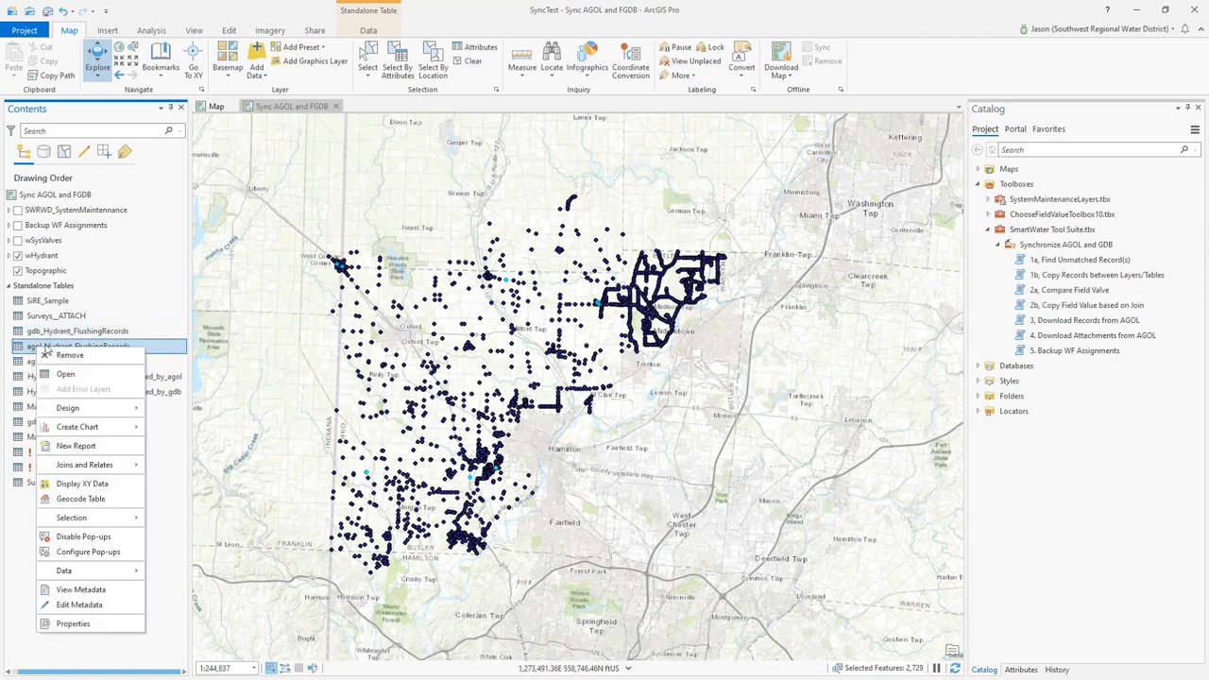
left_click(66, 375)
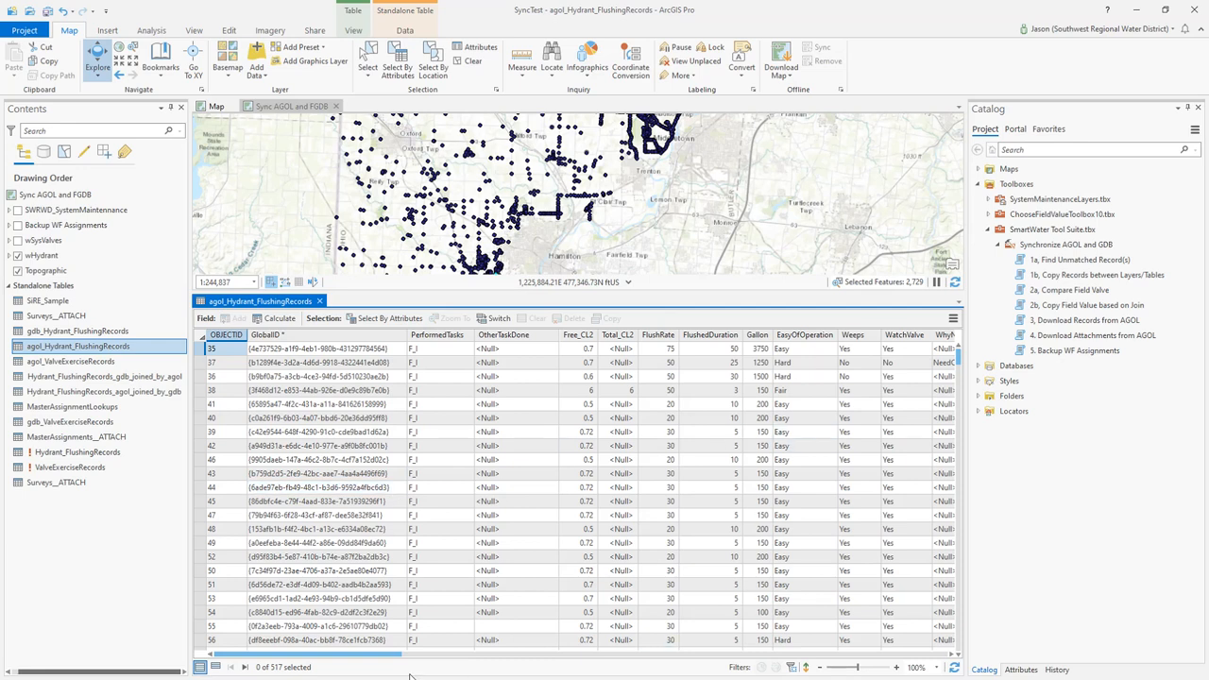
left_click_drag(366, 654, 958, 658)
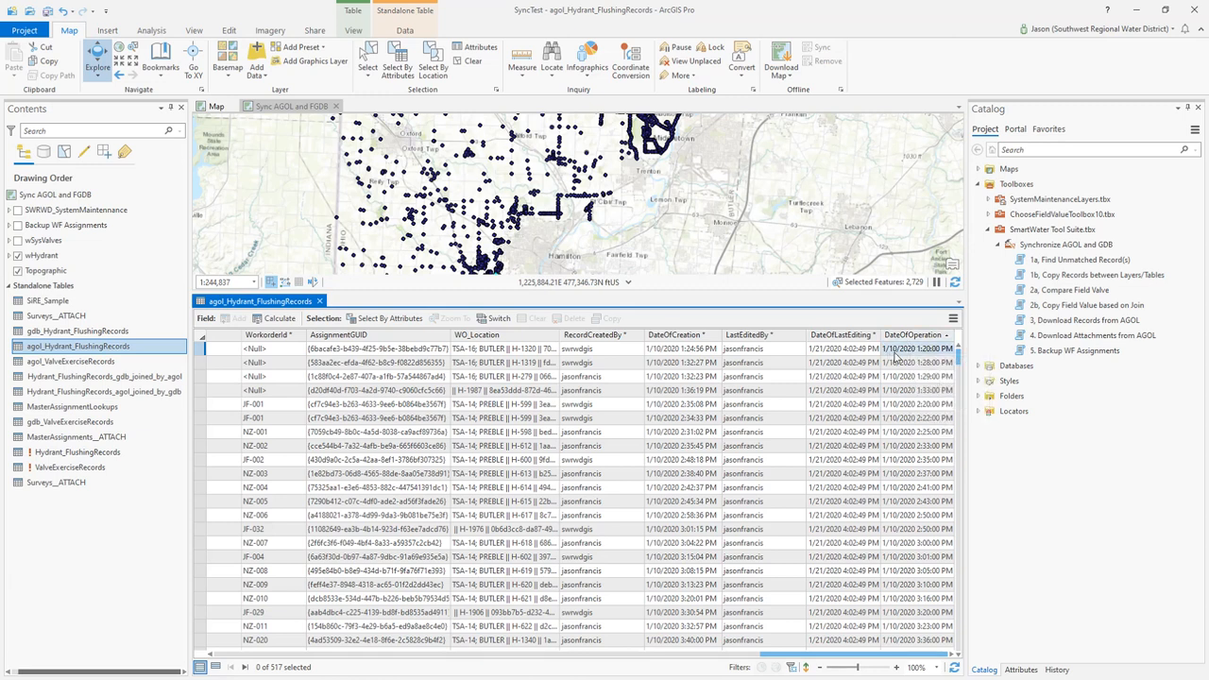
scroll(963, 404, "down", 4)
left_click_drag(963, 404, 960, 649)
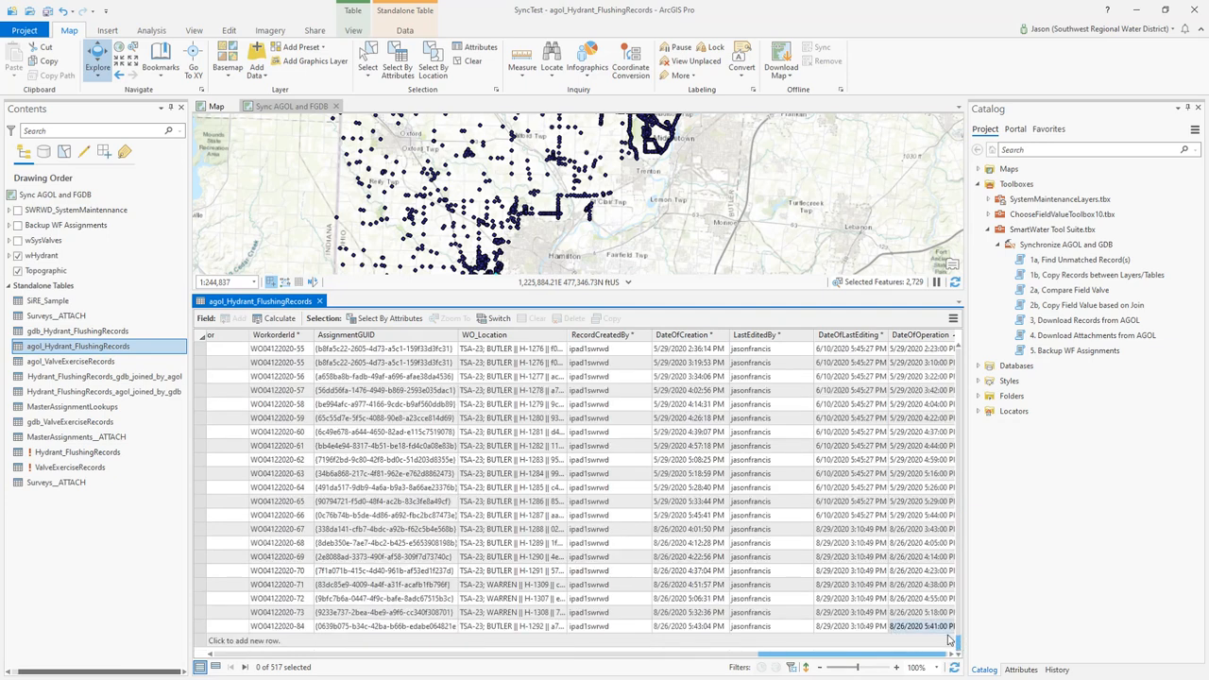
left_click_drag(958, 645, 965, 351)
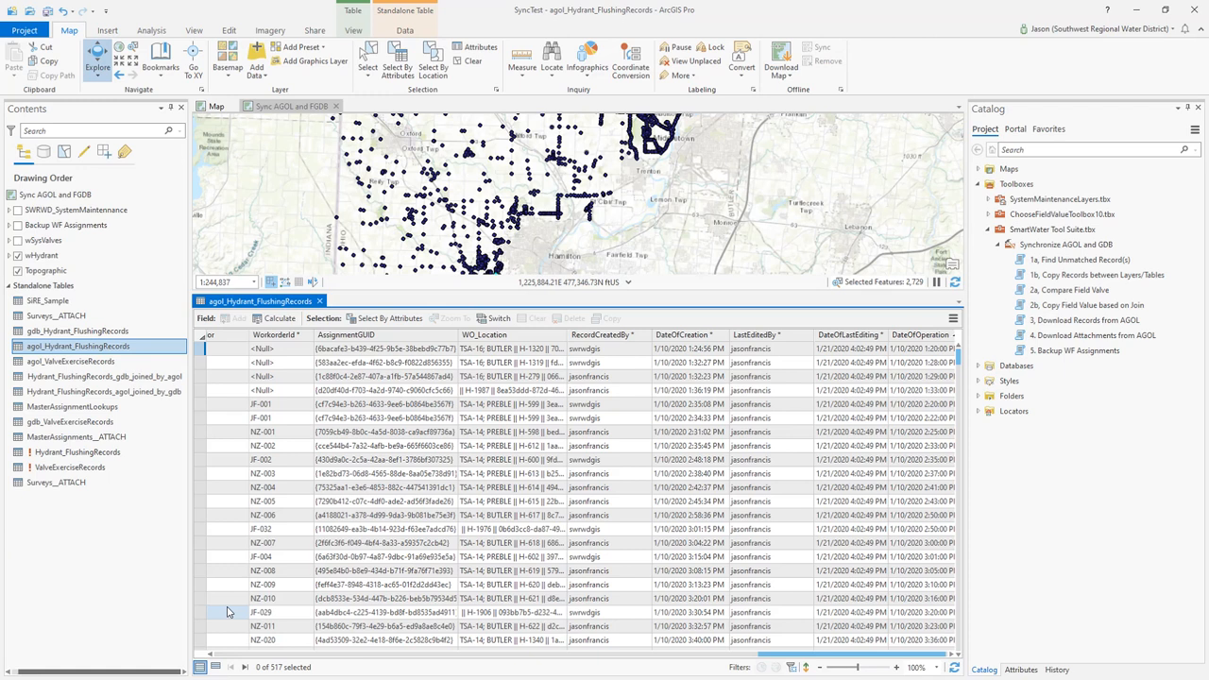
Open the gdb_Hydrant_FlushingRecords table and examine its DateOfOperation values
left_click(53, 338)
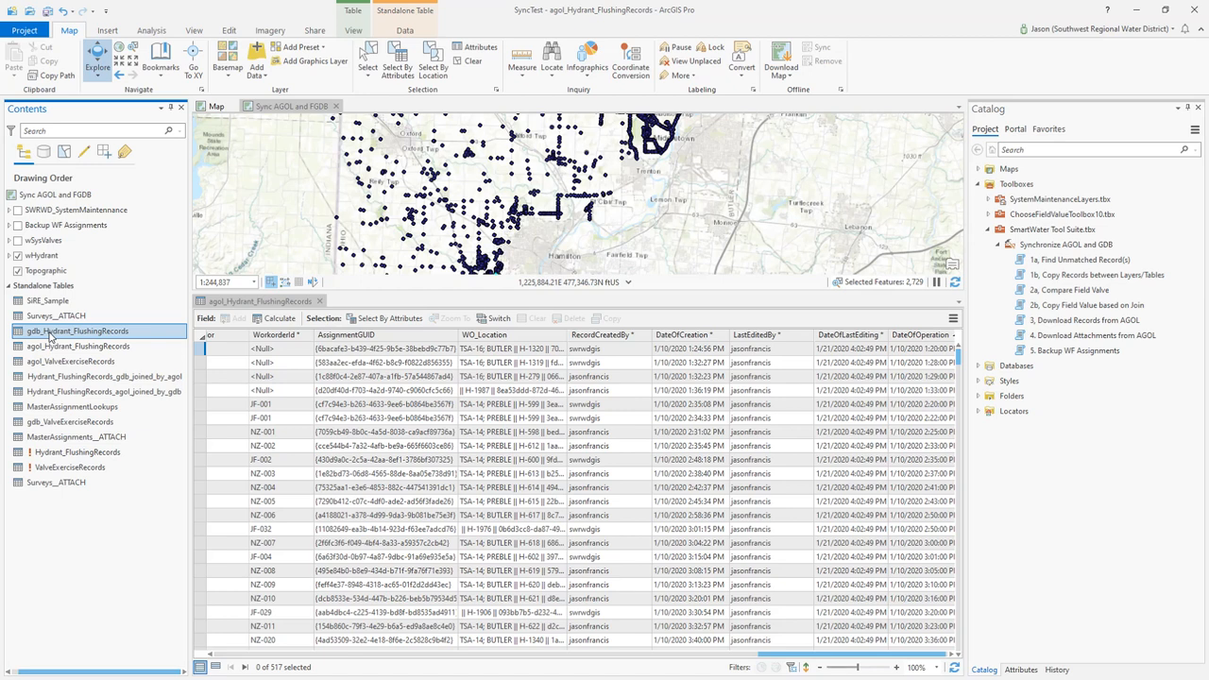
right_click(52, 331)
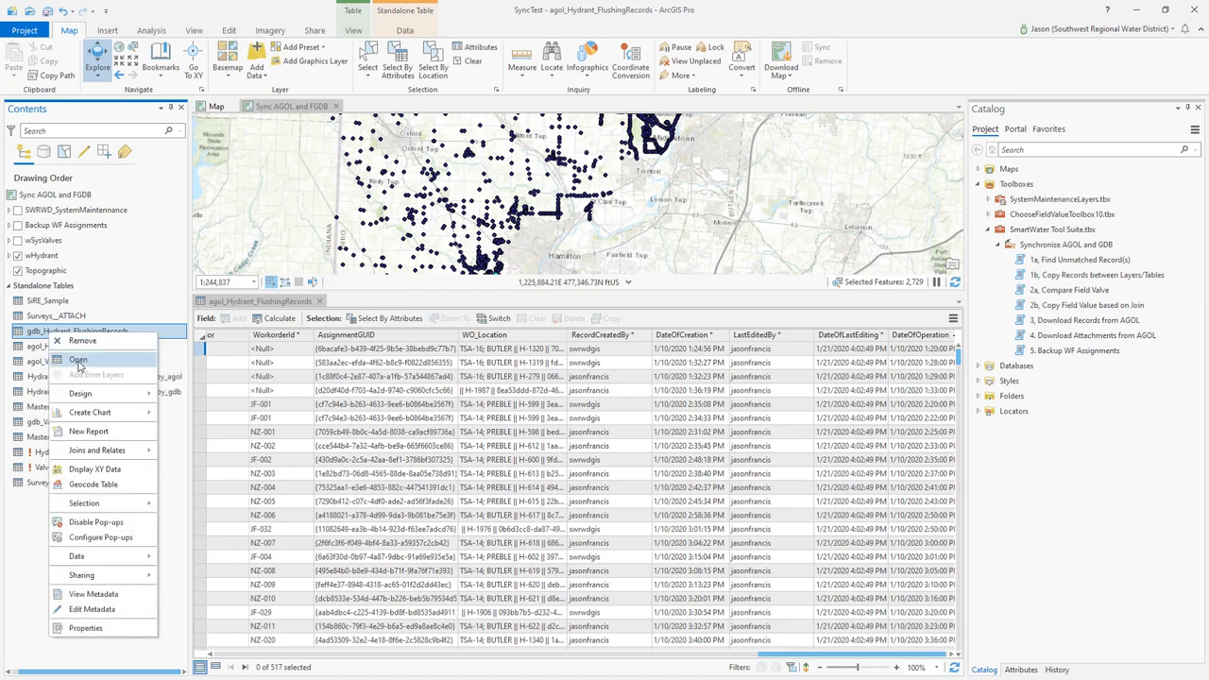
left_click(78, 360)
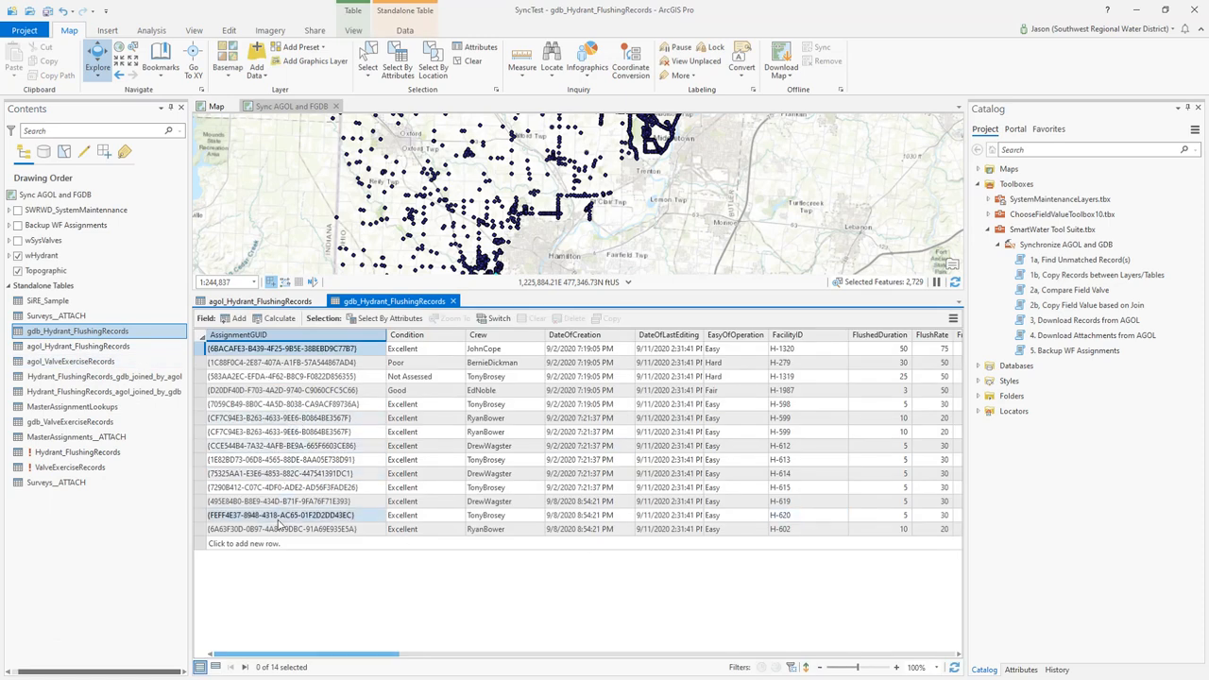
left_click_drag(327, 659, 883, 658)
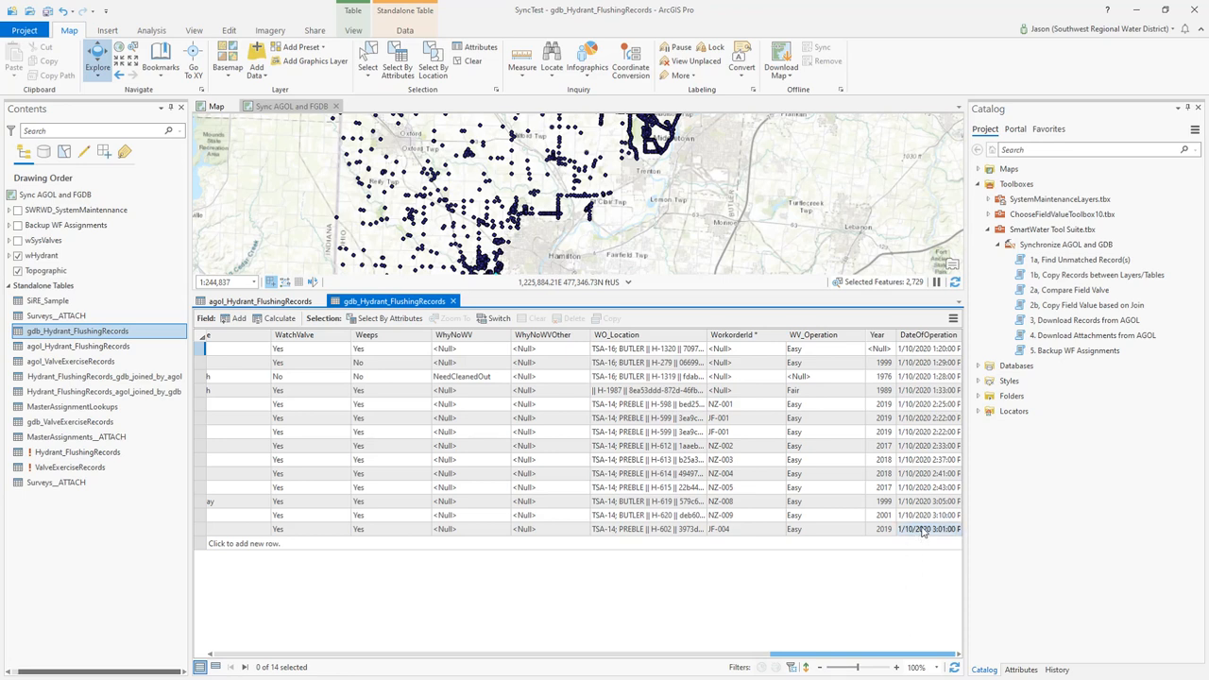
Select the ten consecutive agol_Hydrant_FlushingRecords rows with DateOfOperation from 1/10/2020 3:05 PM through 3:55 PM
left_click(247, 303)
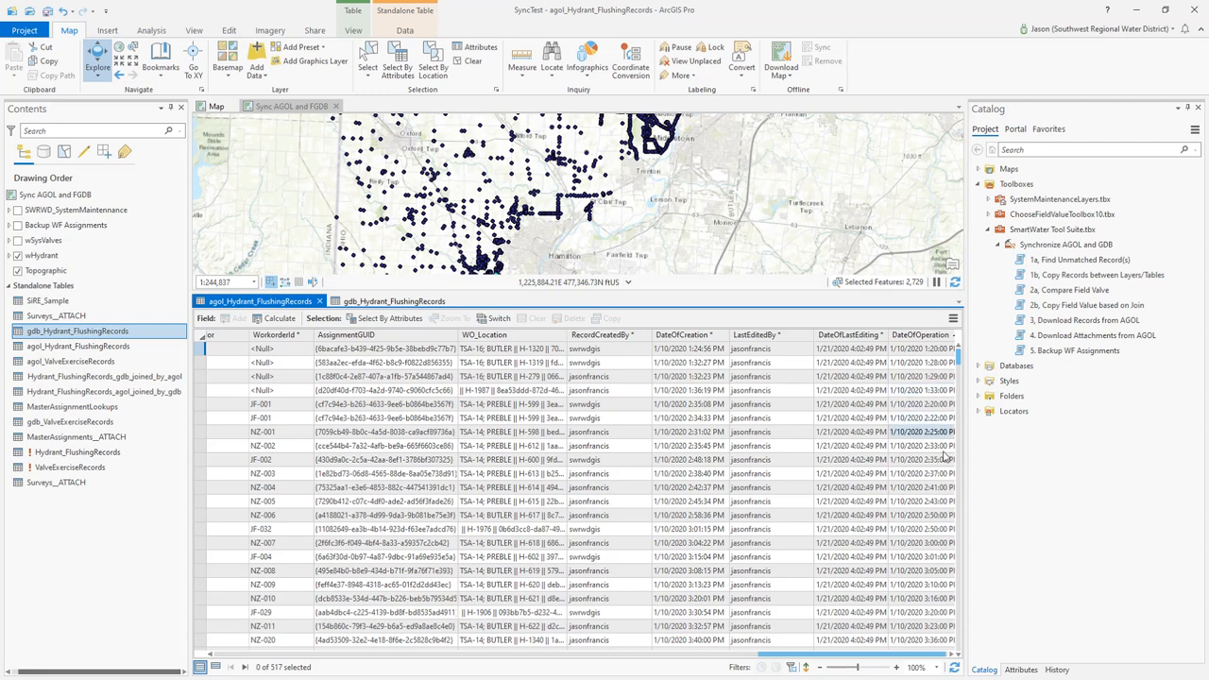
left_click(935, 557)
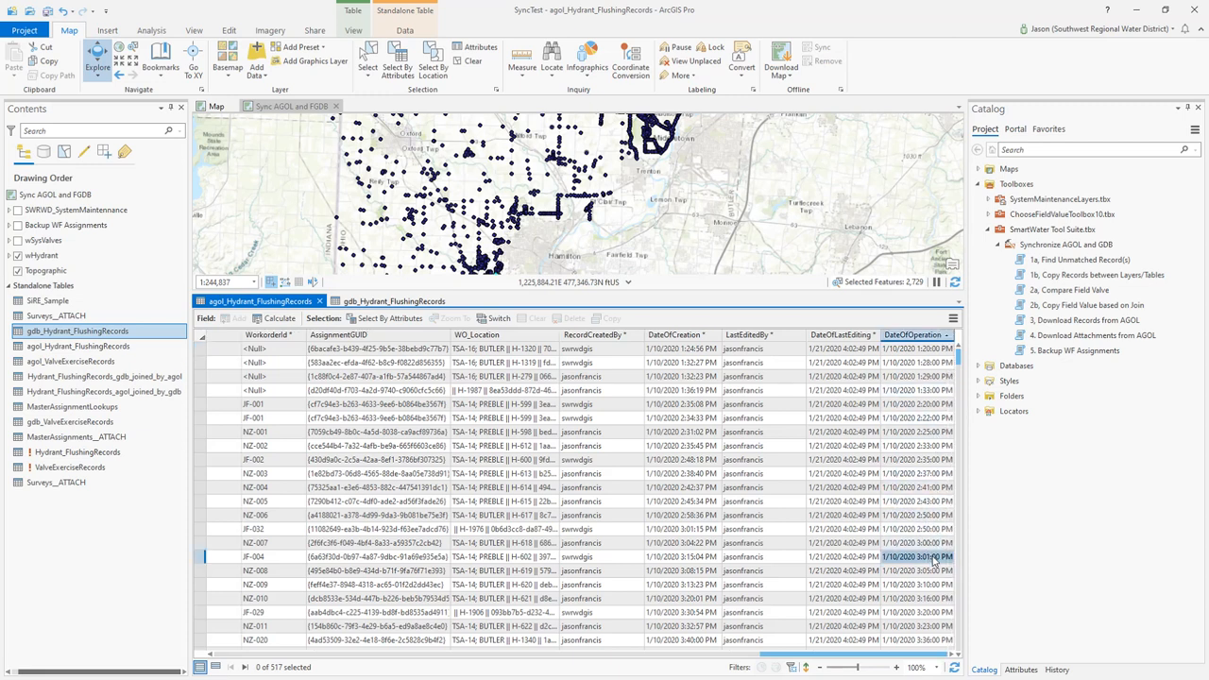
left_click(200, 572)
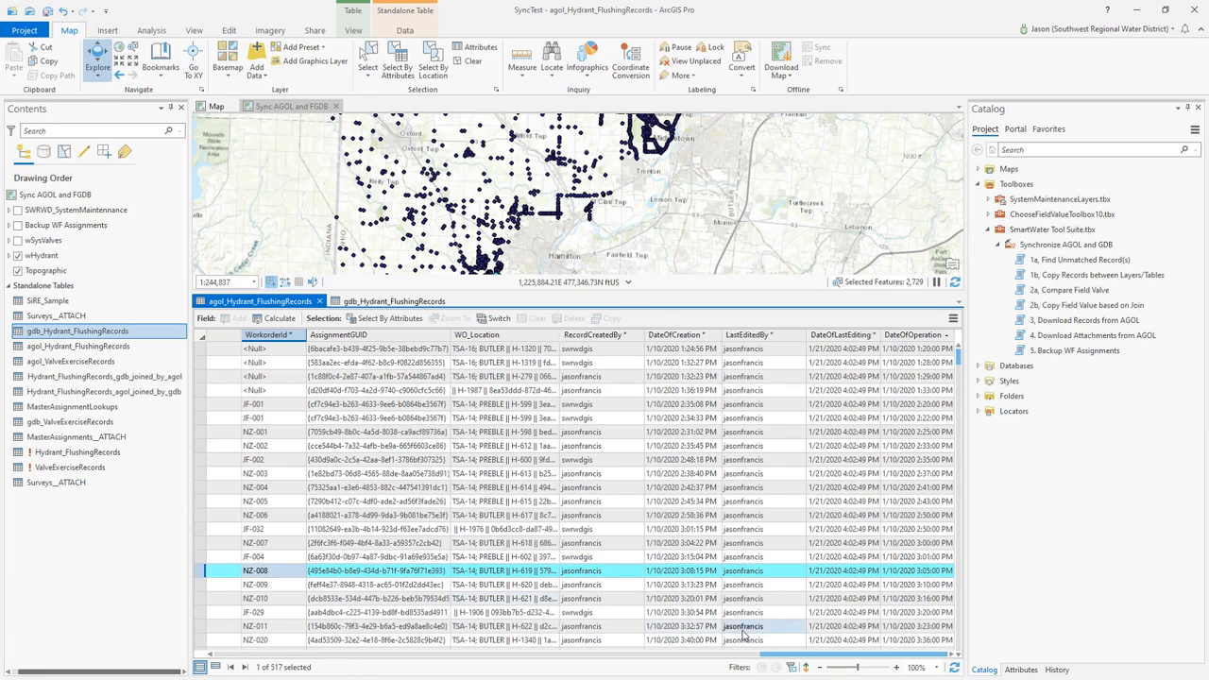
scroll(744, 633, "down", 2)
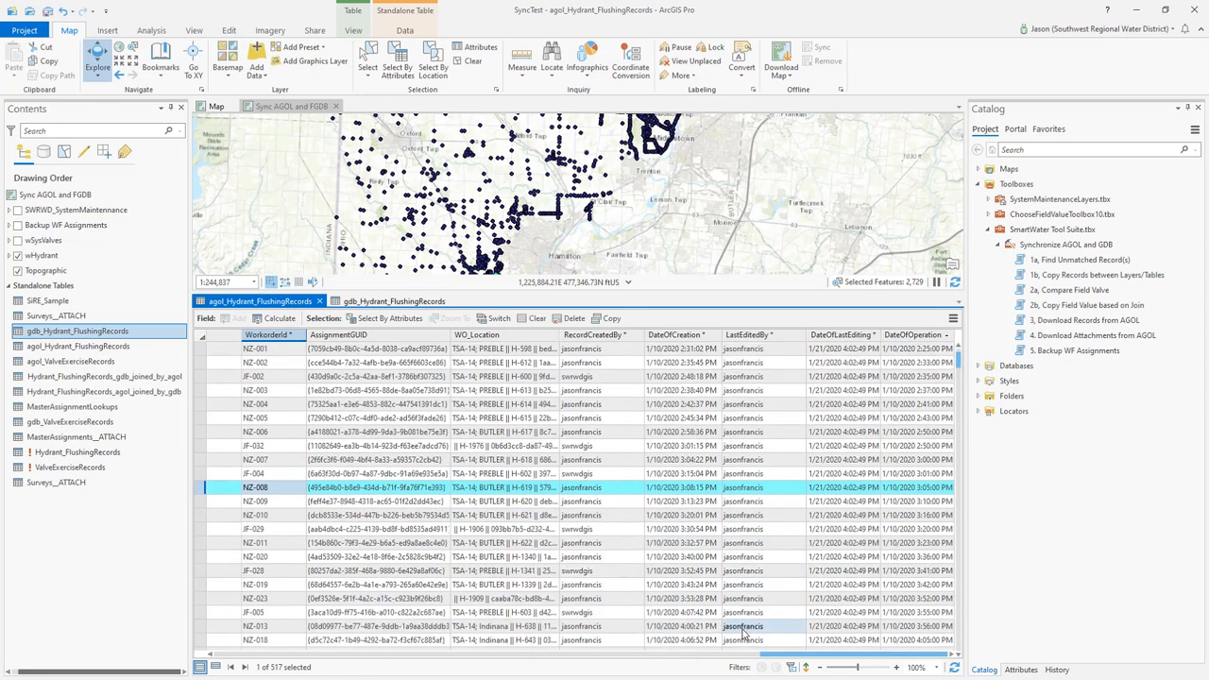
left_click(200, 614, "shift")
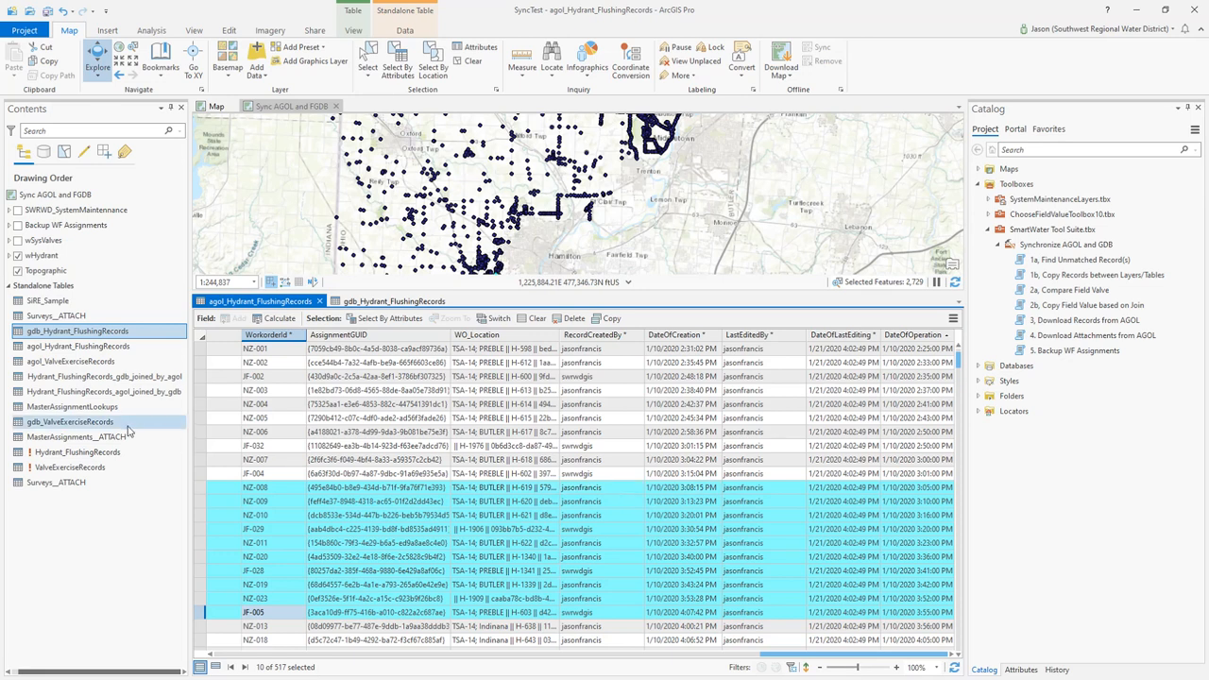
Open the last-listed Surveys__ATTACH standalone table to examine its attachment records
right_click(68, 484)
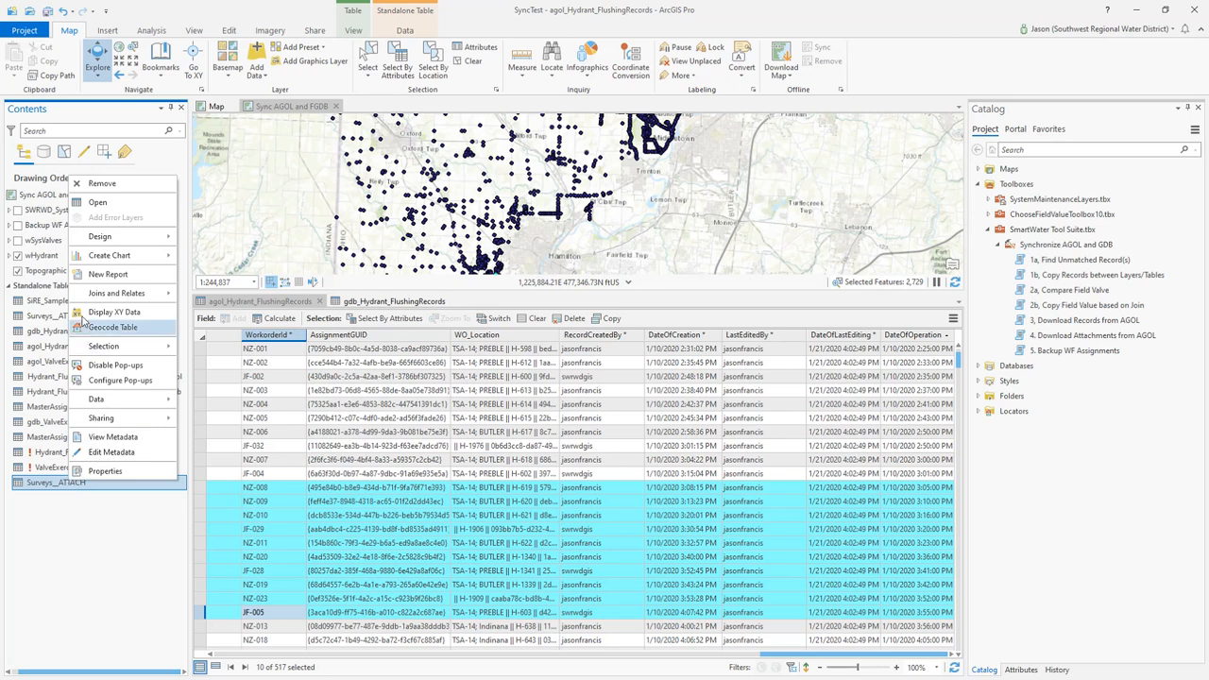
left_click(98, 204)
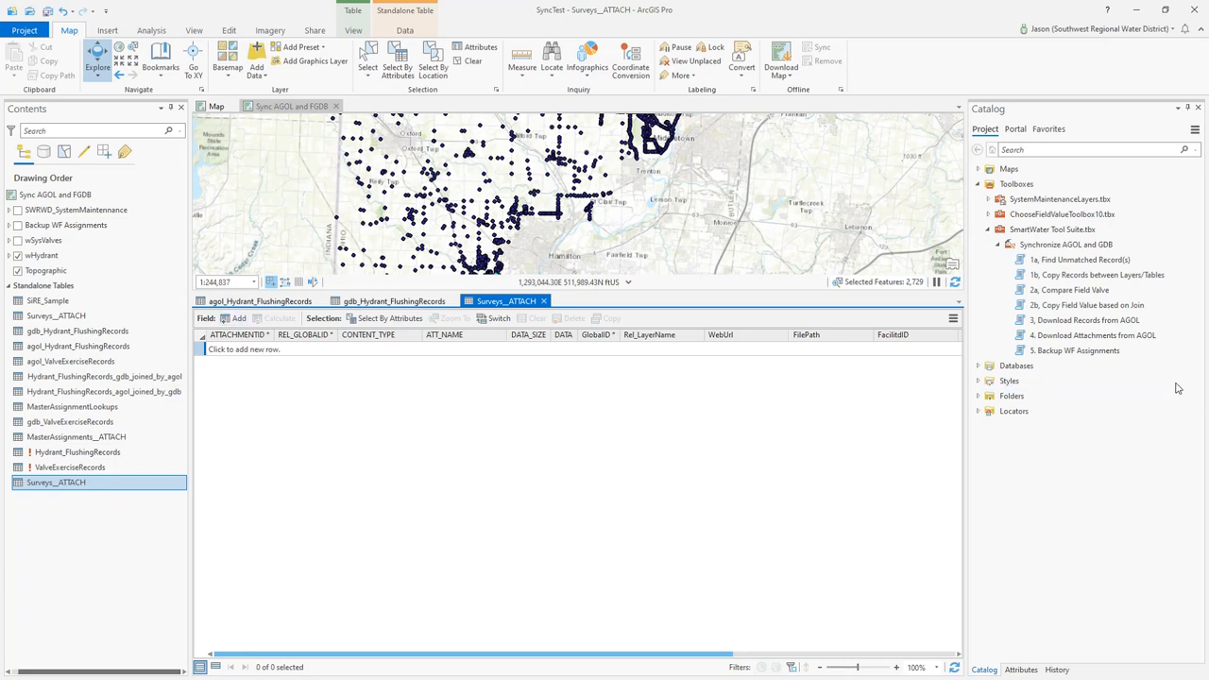
Set up the Download Records from AGOL tool with agol_Hydrant_FlushingRecords as the AGOL table and gdb_Hydrant_FlushingRecords as the GDB target
double_click(1065, 323)
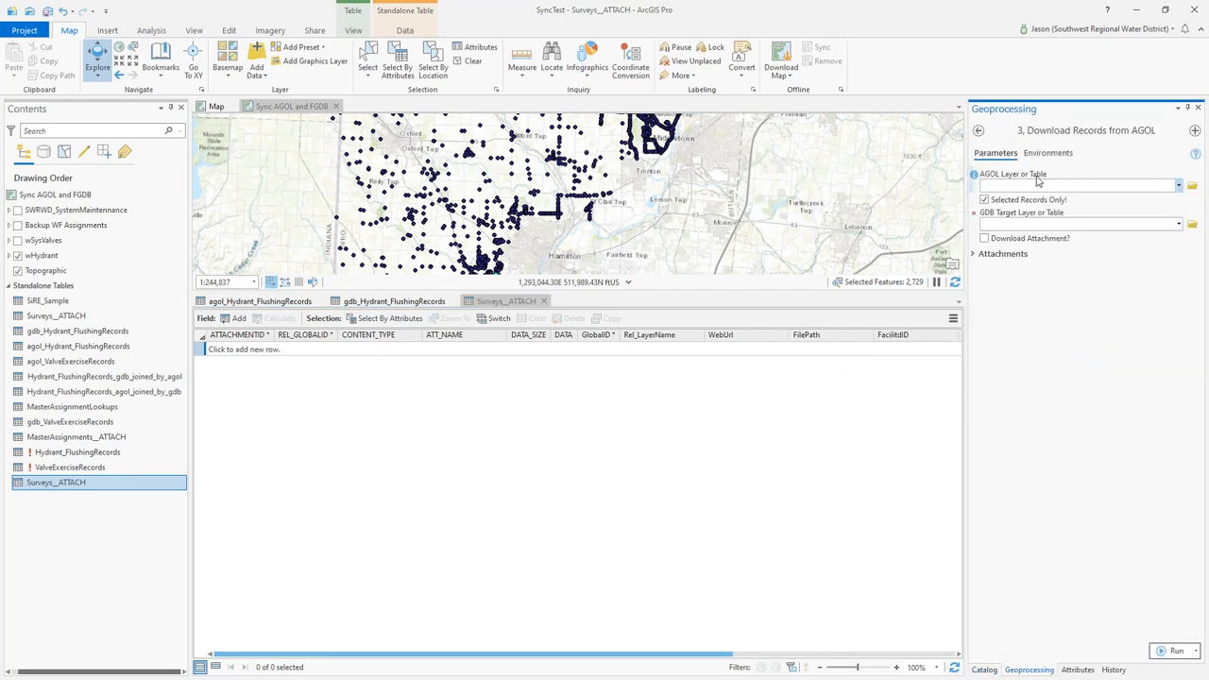
left_click(57, 348)
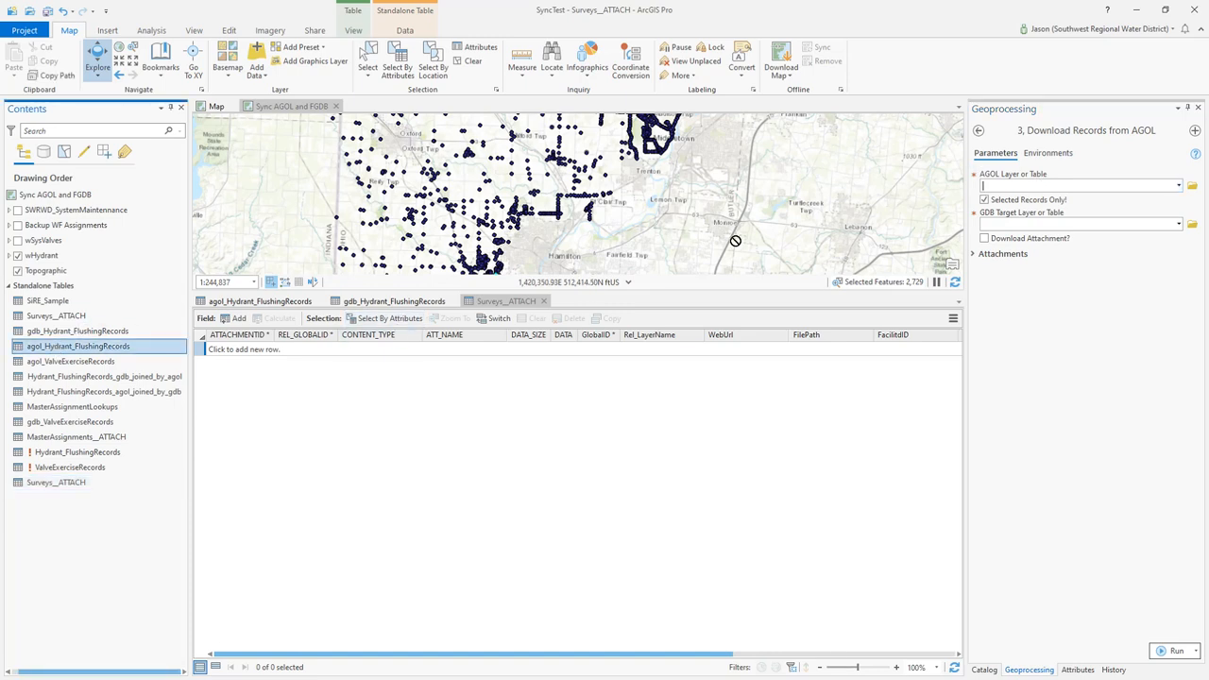
left_click_drag(1059, 189, 1060, 187)
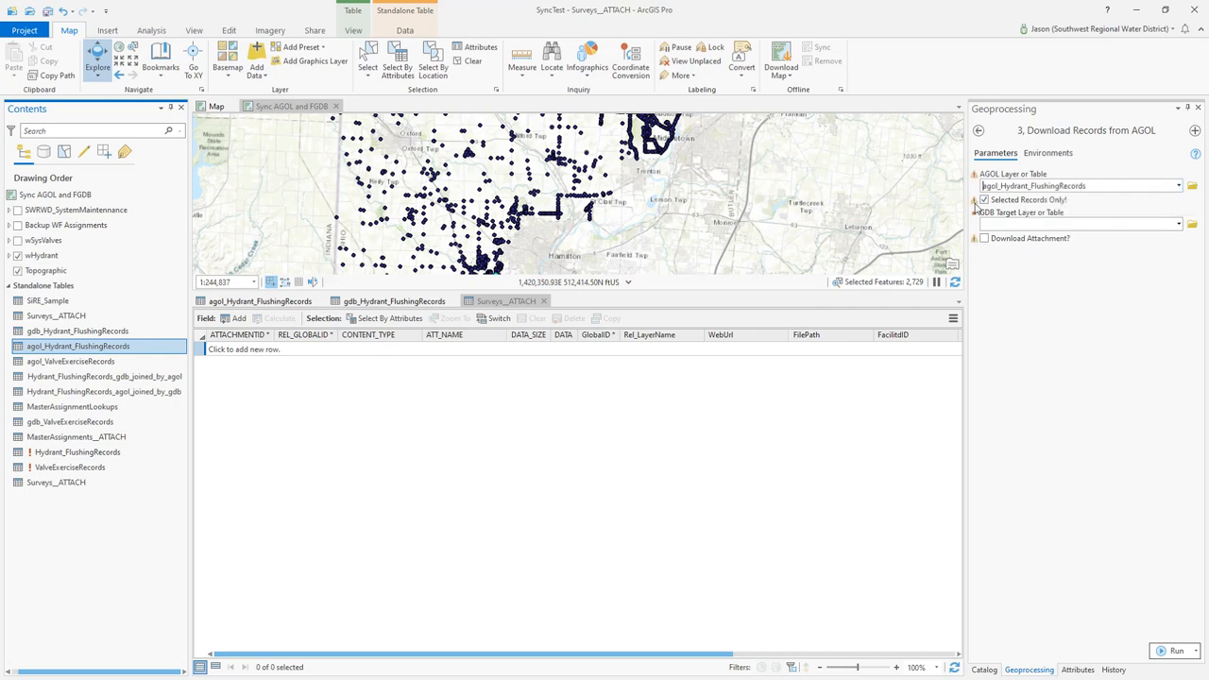
mouse_move(974, 208)
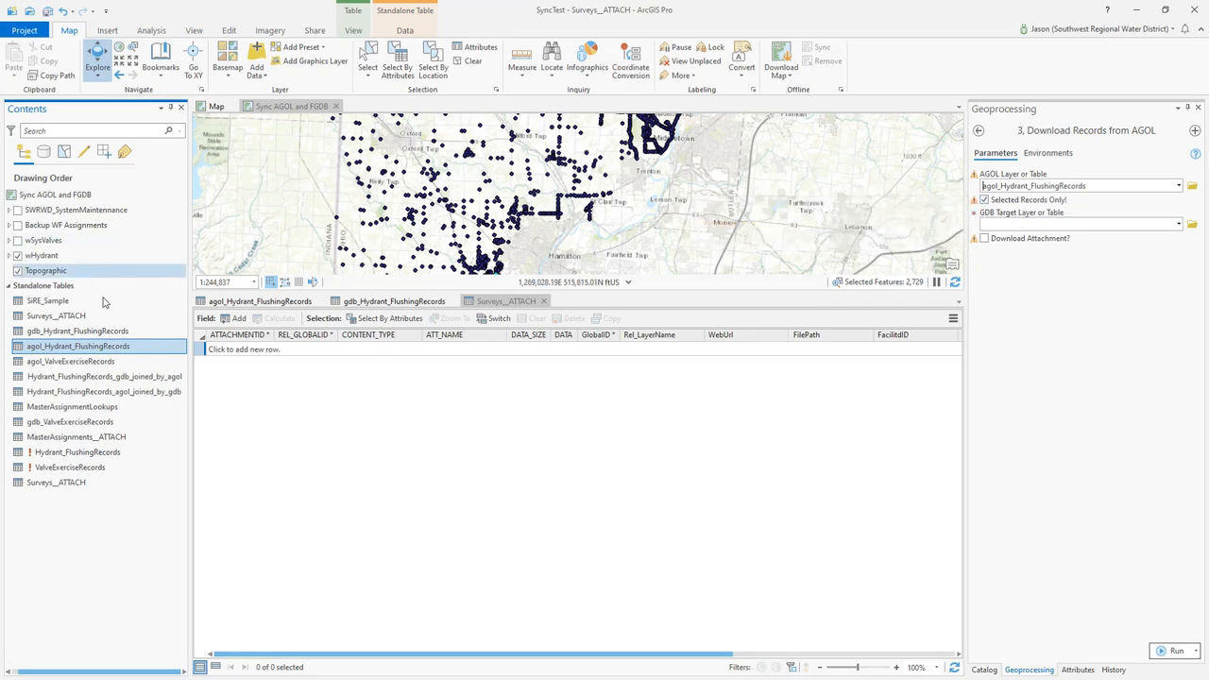
left_click(61, 331)
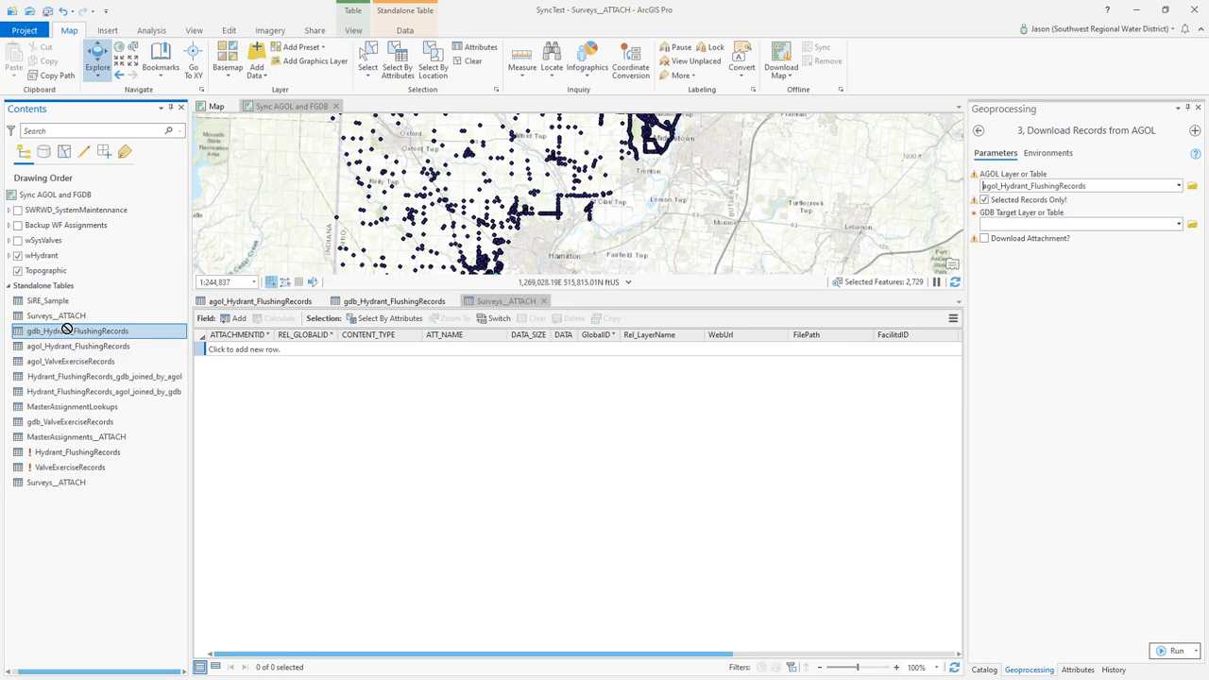
left_click_drag(62, 331, 1043, 224)
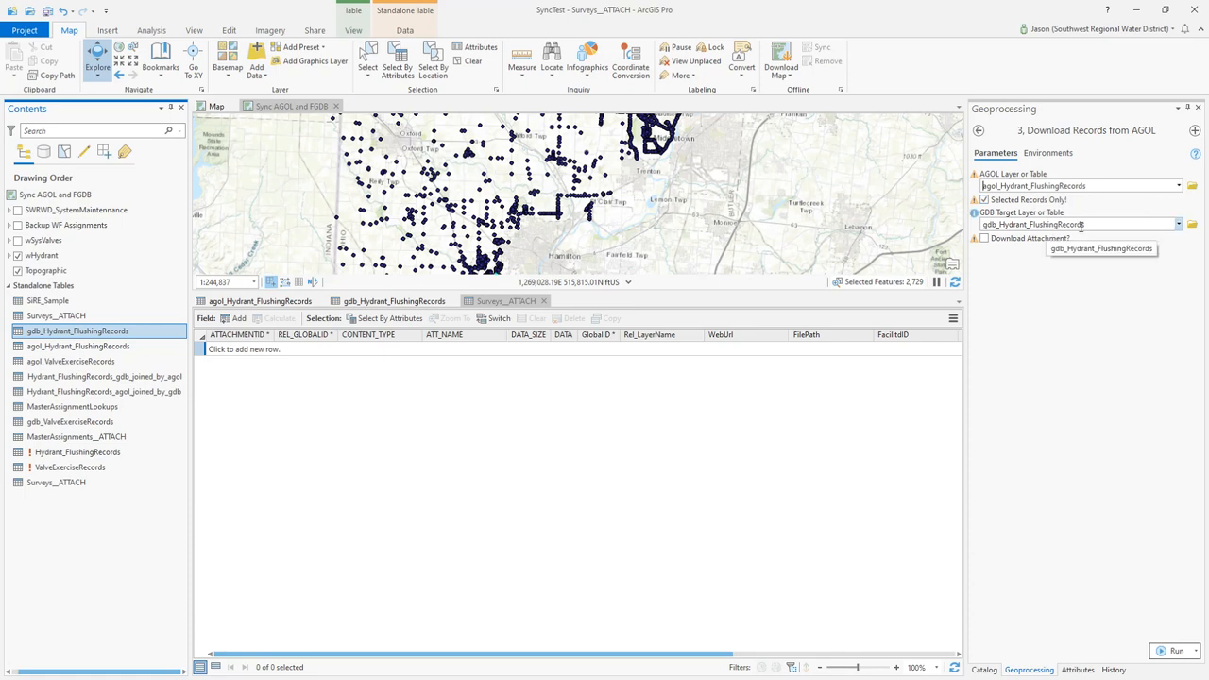
Enable attachment download for the tool and expand its attachment parameters
mouse_move(977, 242)
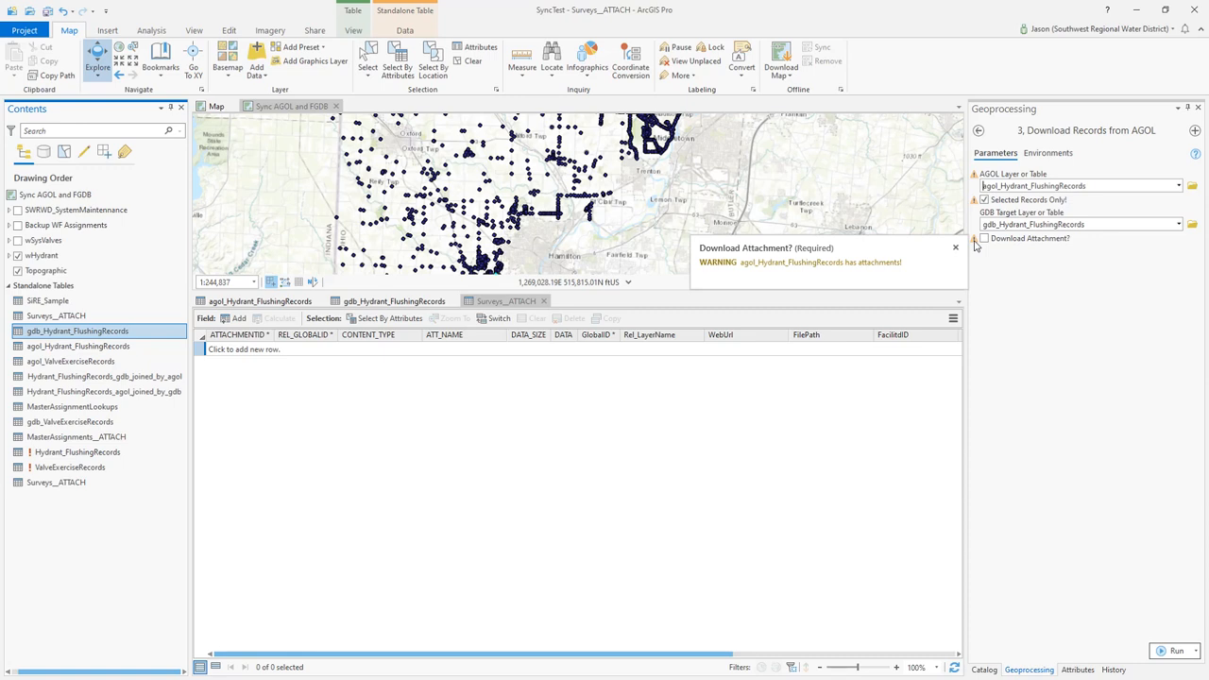
left_click(984, 239)
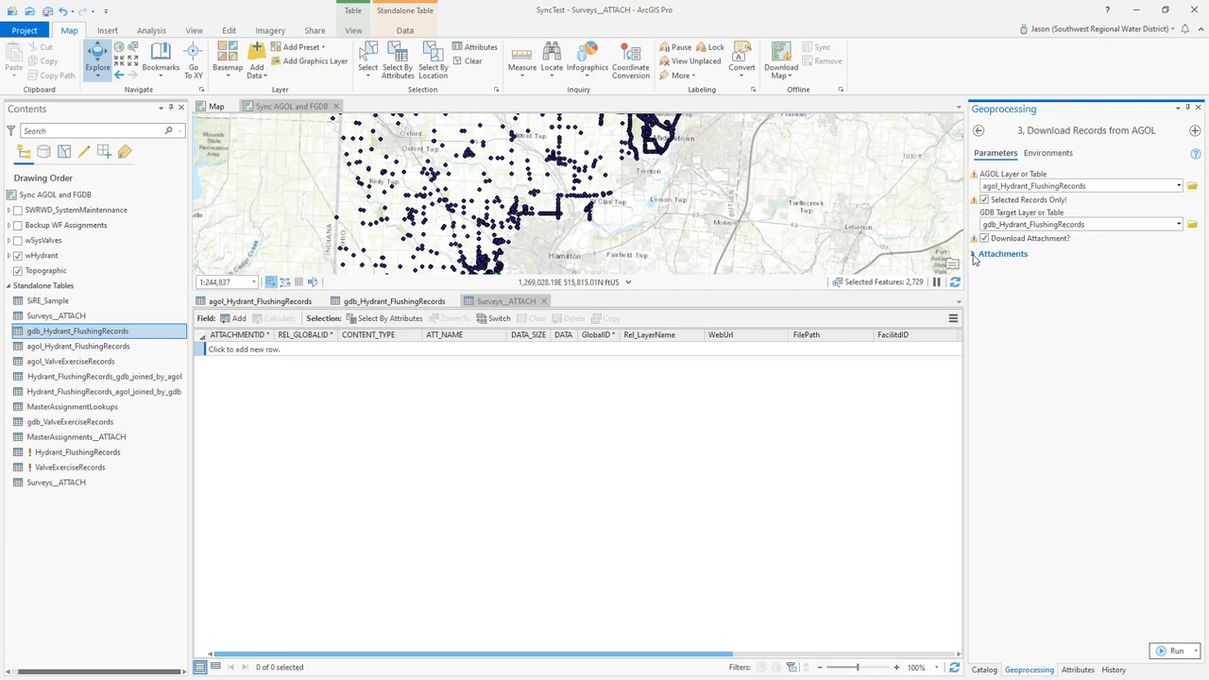
left_click(973, 254)
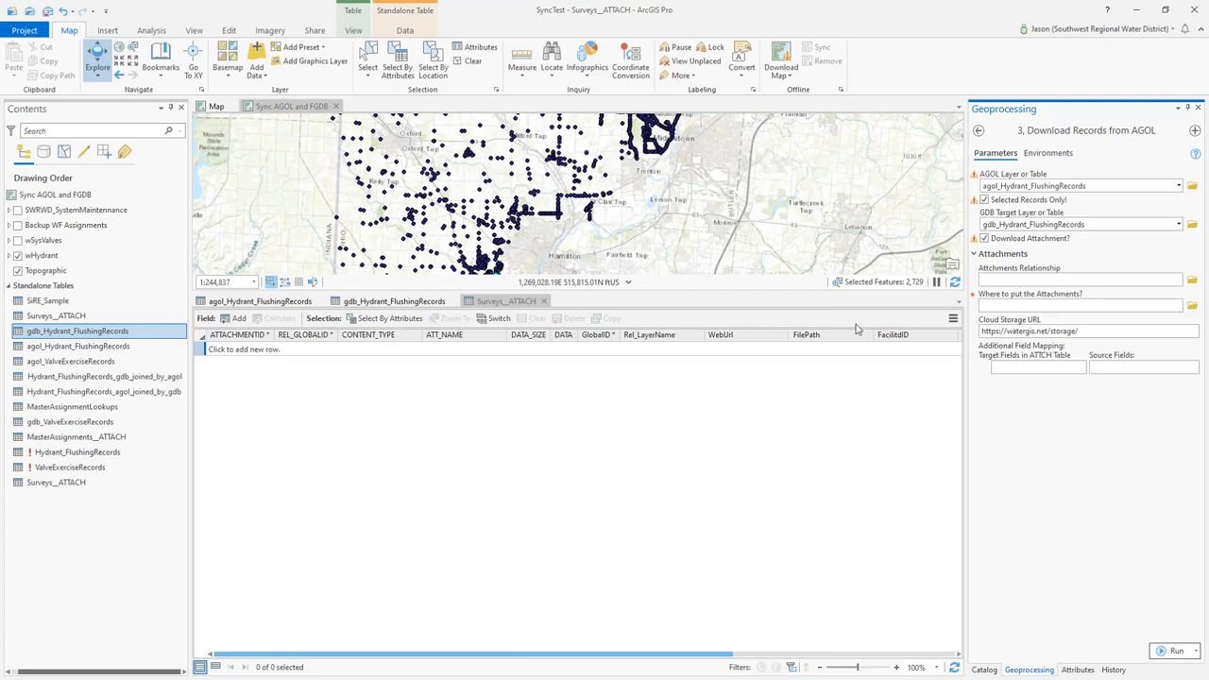
Set the attachments relationship to HydrantFlushRecord_HasATTACH from Water.gdb in the GIS_Projects SRWD\GISData\WaterNet folder
left_click(500, 300)
left_click(1193, 283)
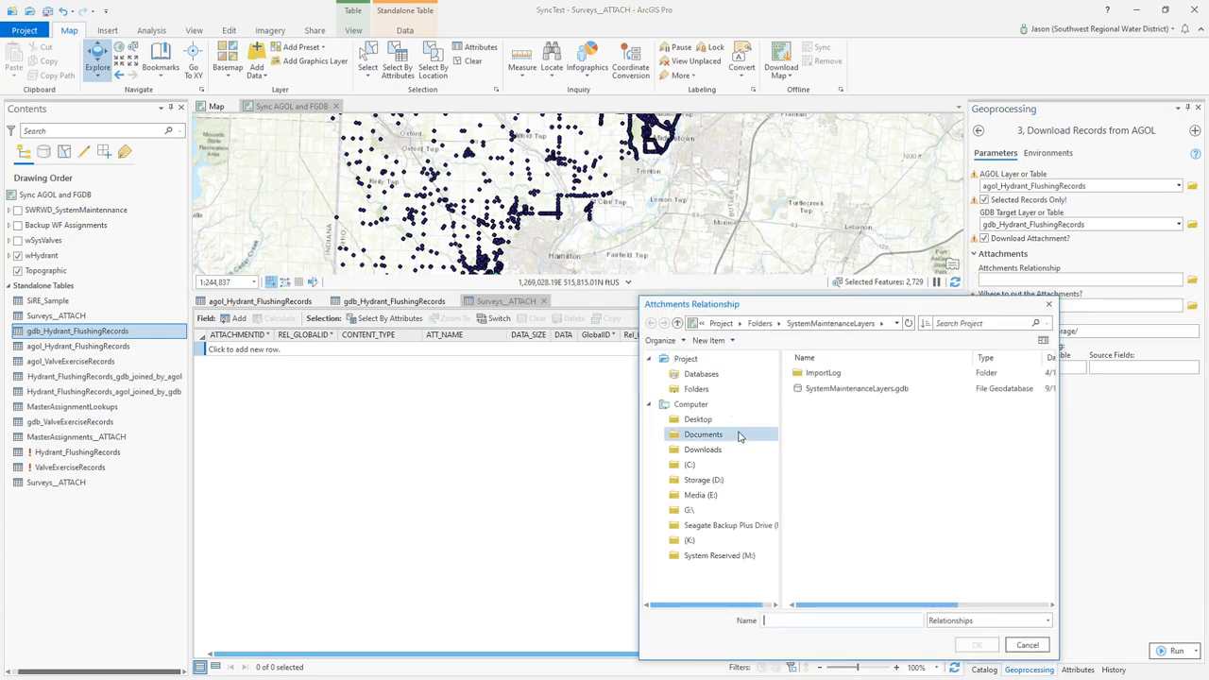
left_click(760, 323)
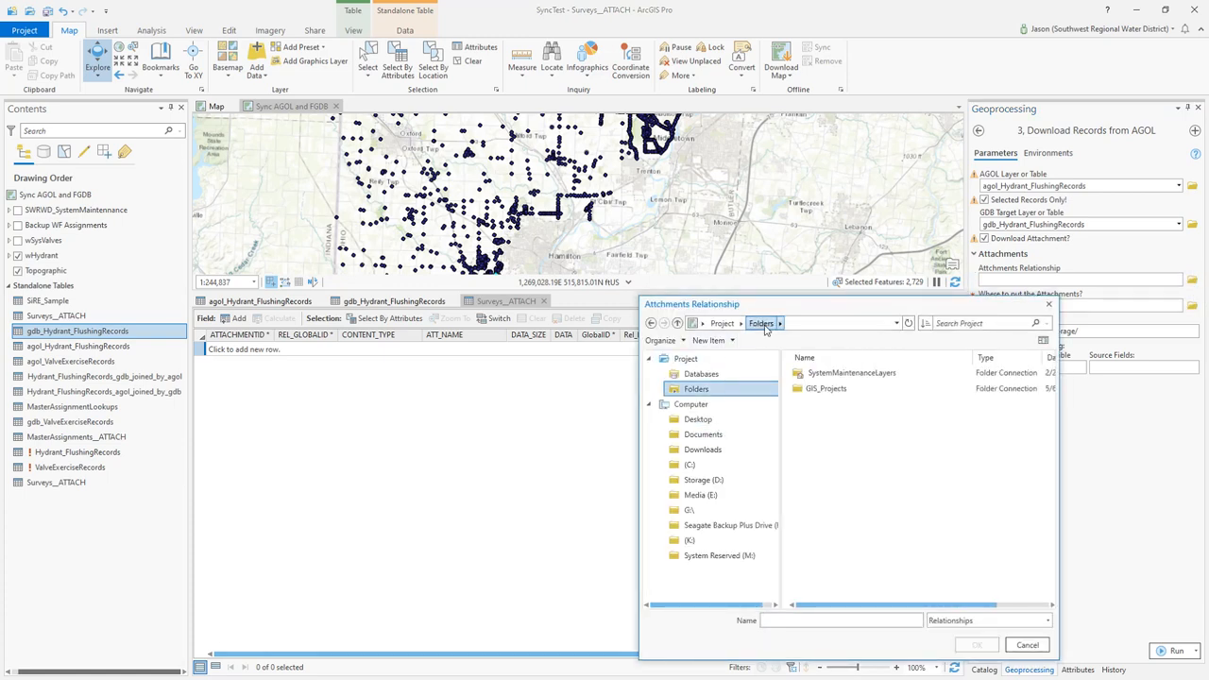
double_click(812, 389)
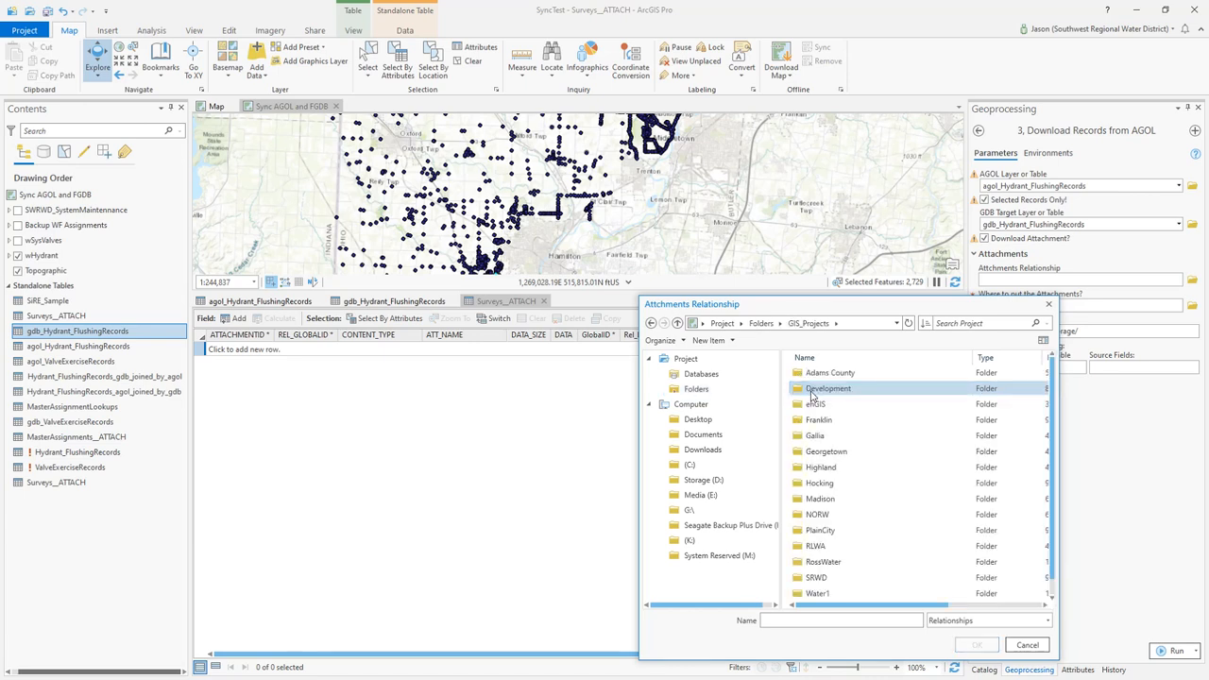
double_click(818, 562)
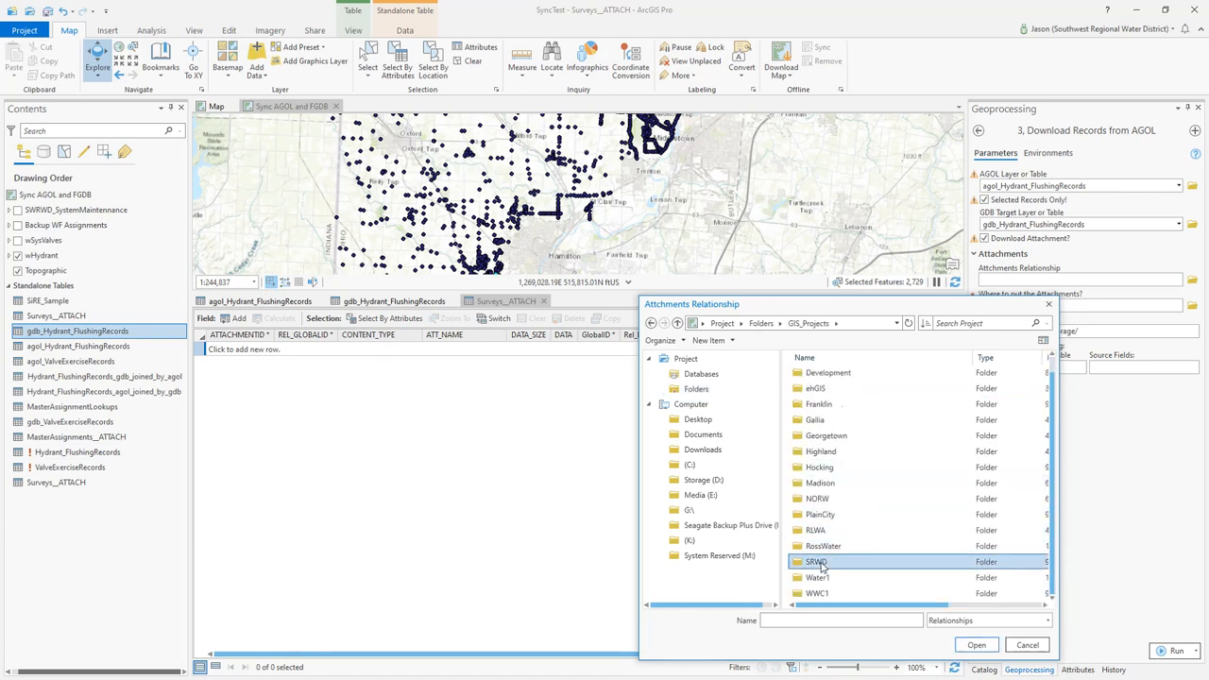
double_click(814, 374)
double_click(819, 404)
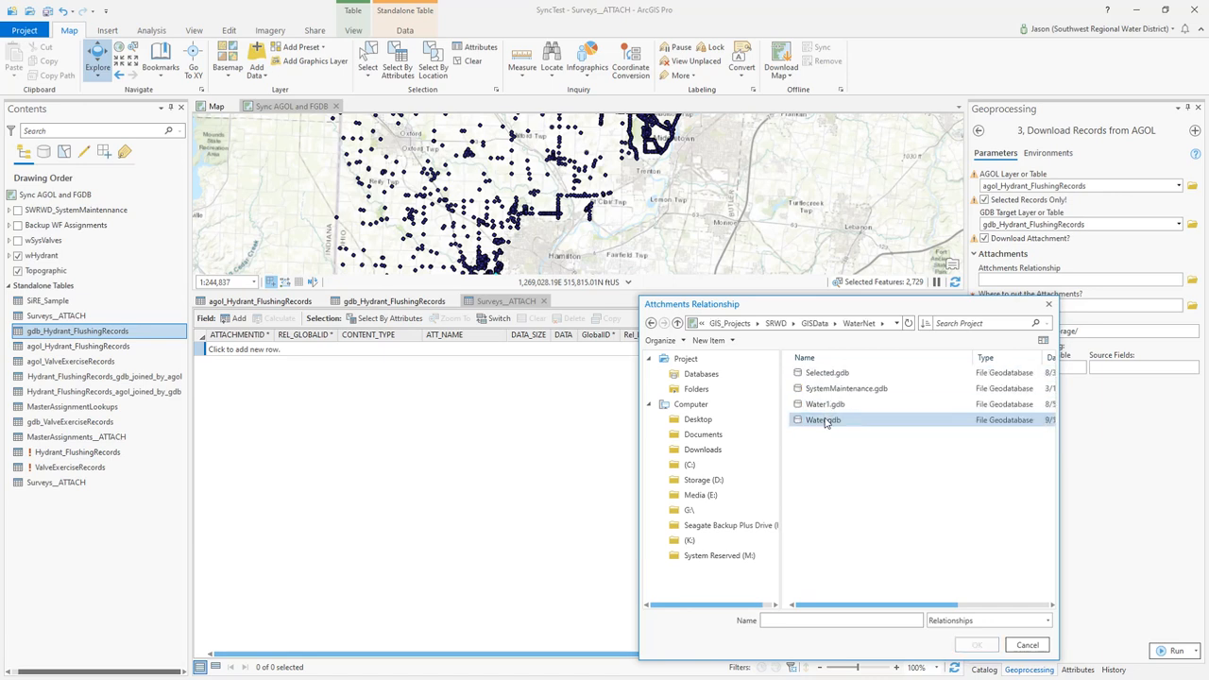
double_click(825, 422)
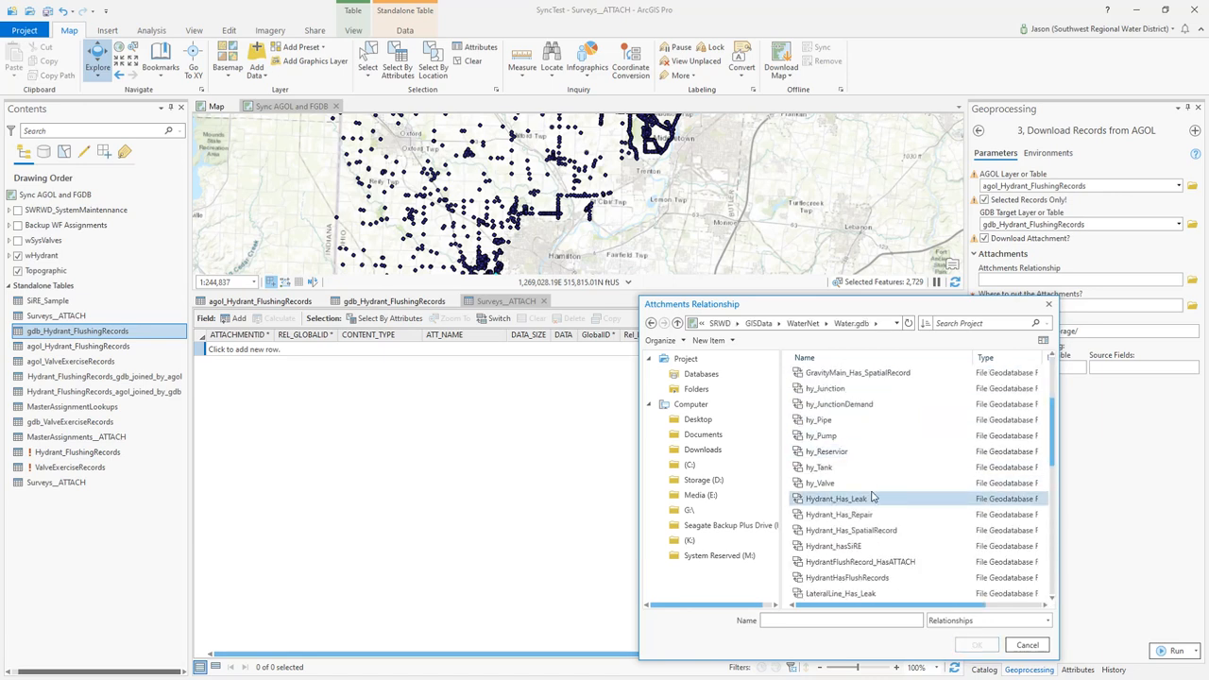
scroll(828, 491, "down", 1)
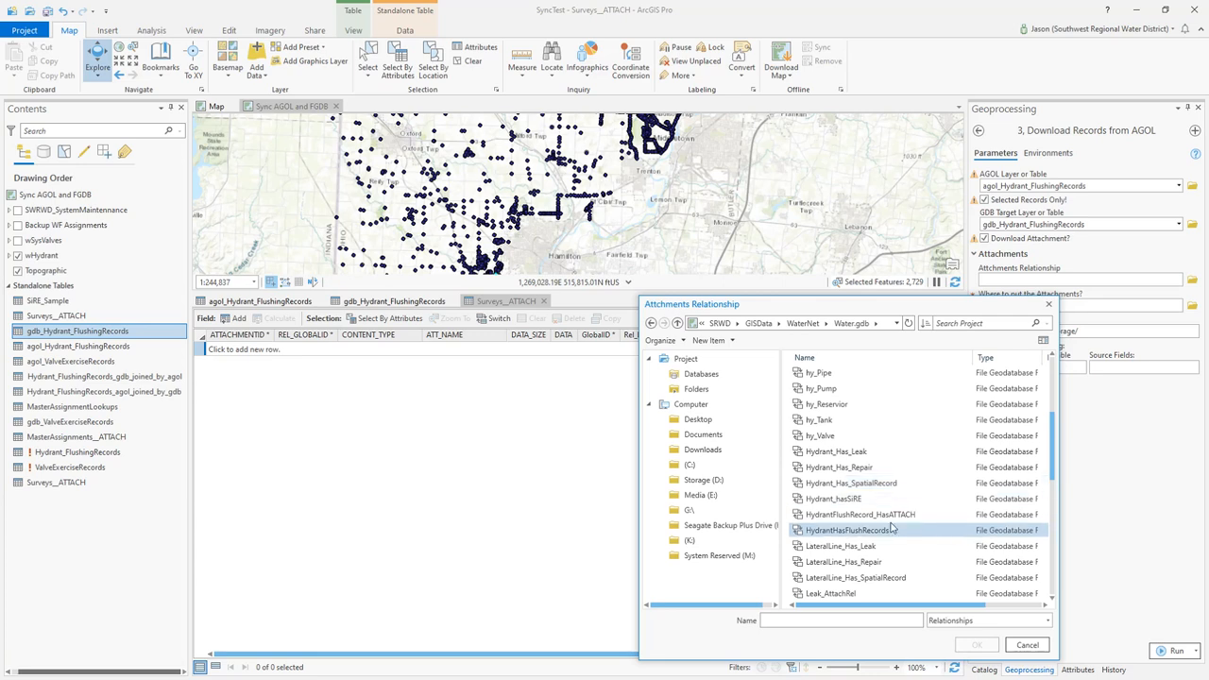
left_click(835, 518)
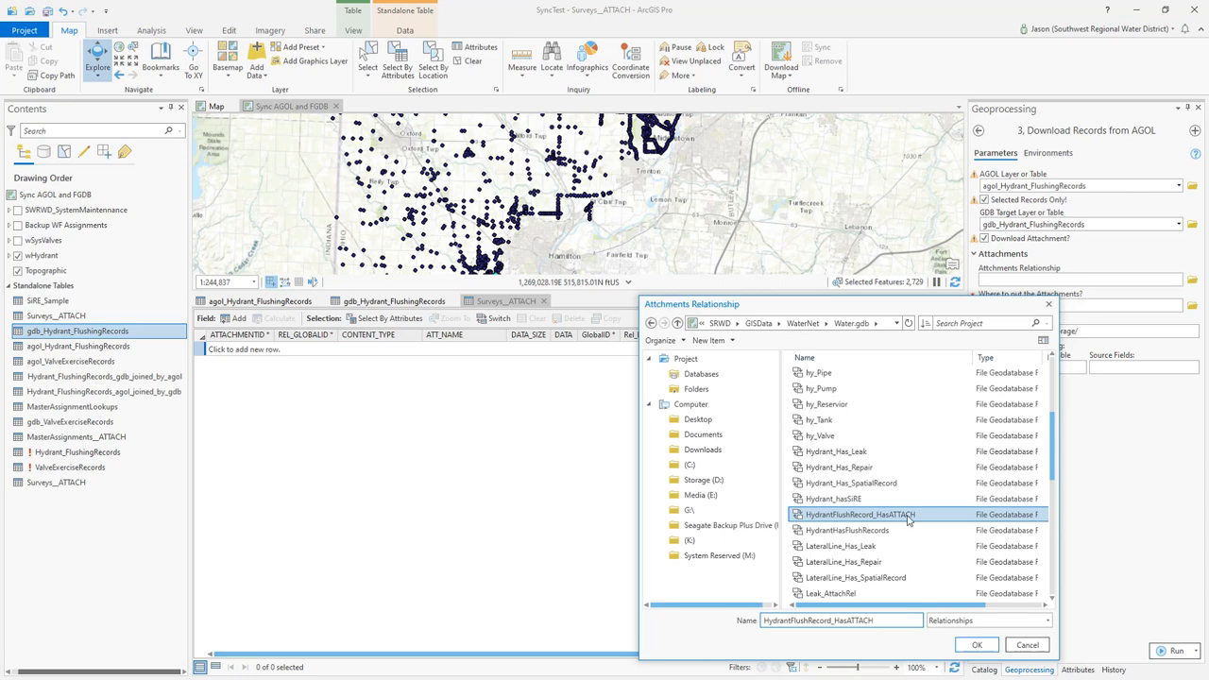
left_click(976, 646)
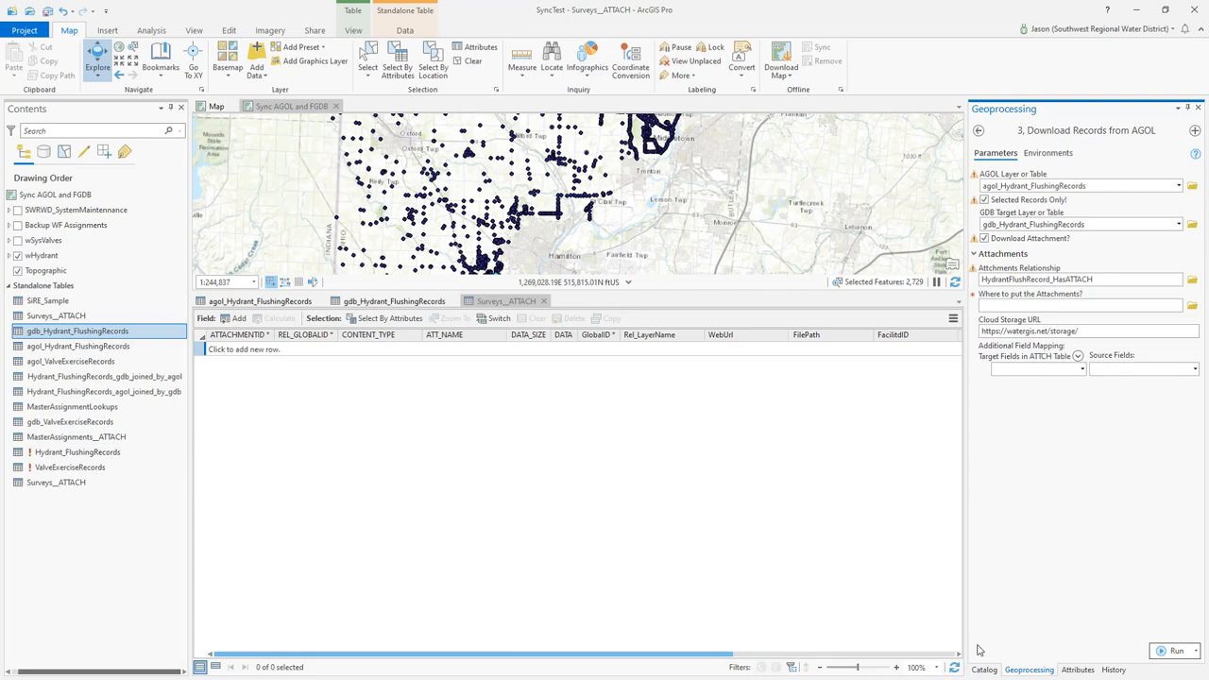
Set the attachment destination to the Survey folder inside SRWD\GISData\Attachments
left_click(1193, 311)
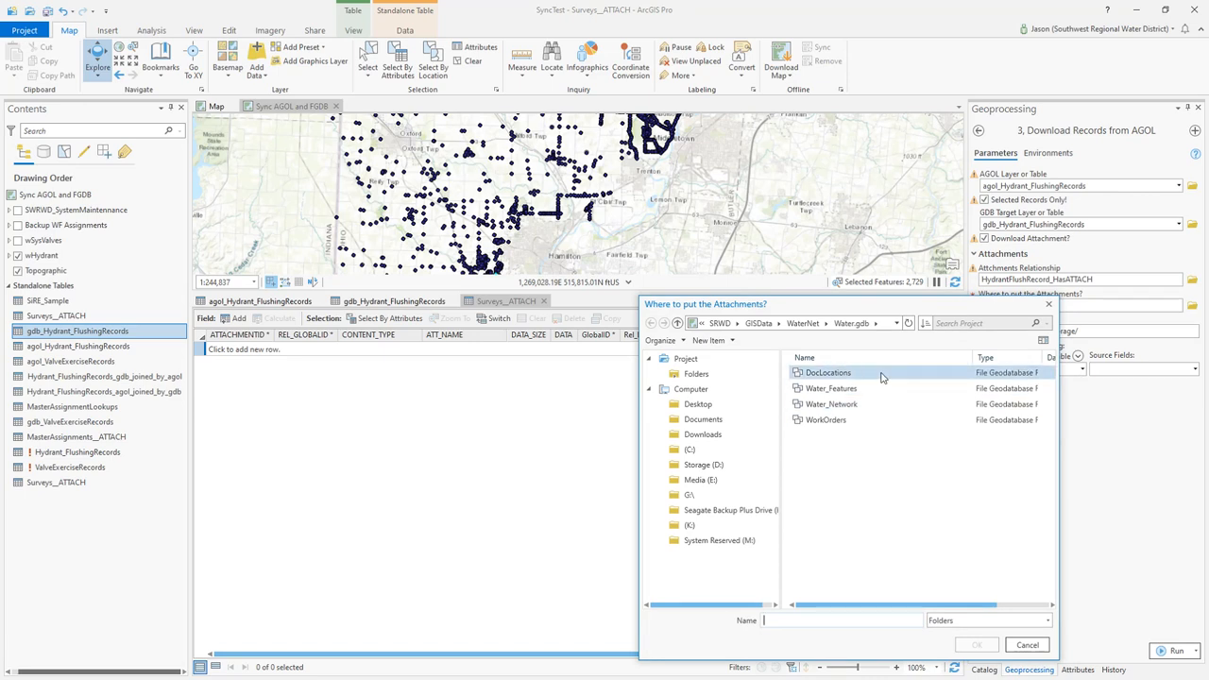
left_click(812, 324)
left_click(813, 323)
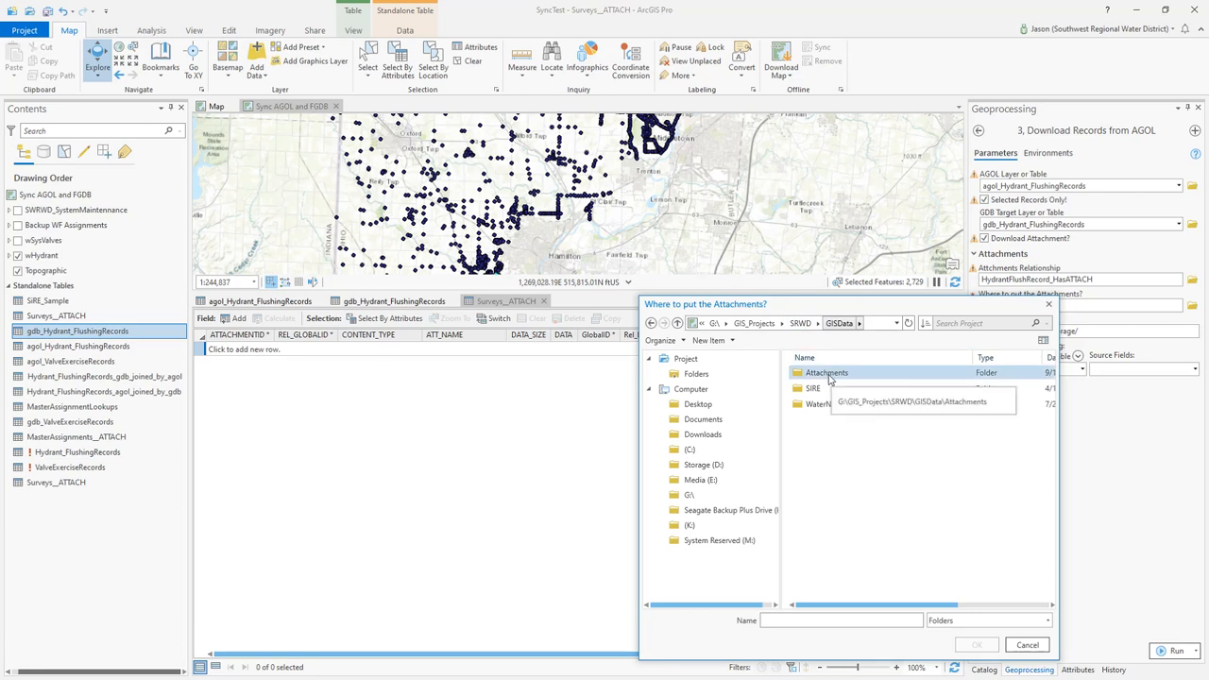
double_click(829, 376)
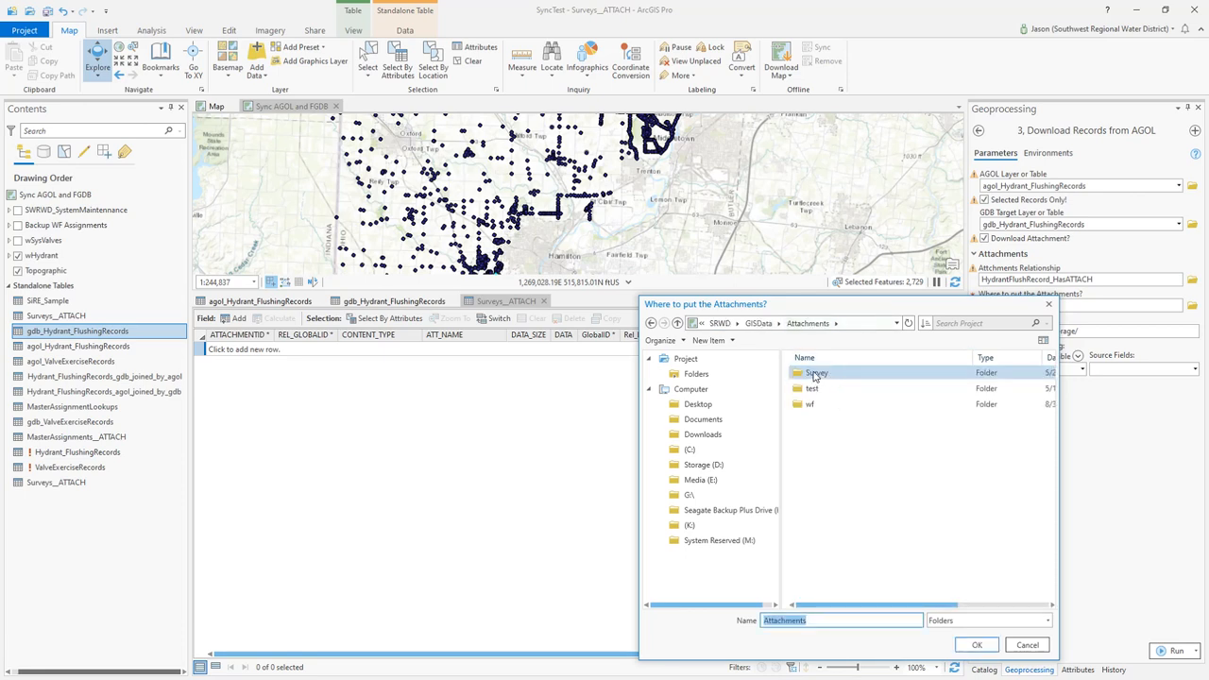
left_click(815, 376)
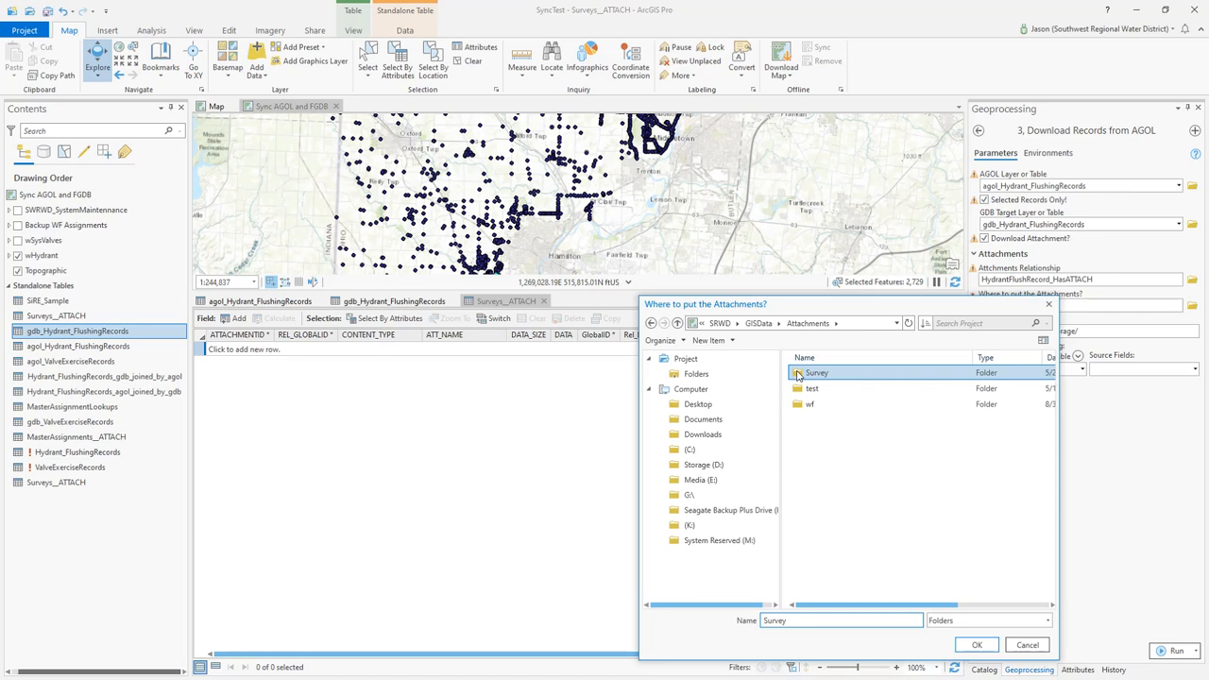
left_click(977, 646)
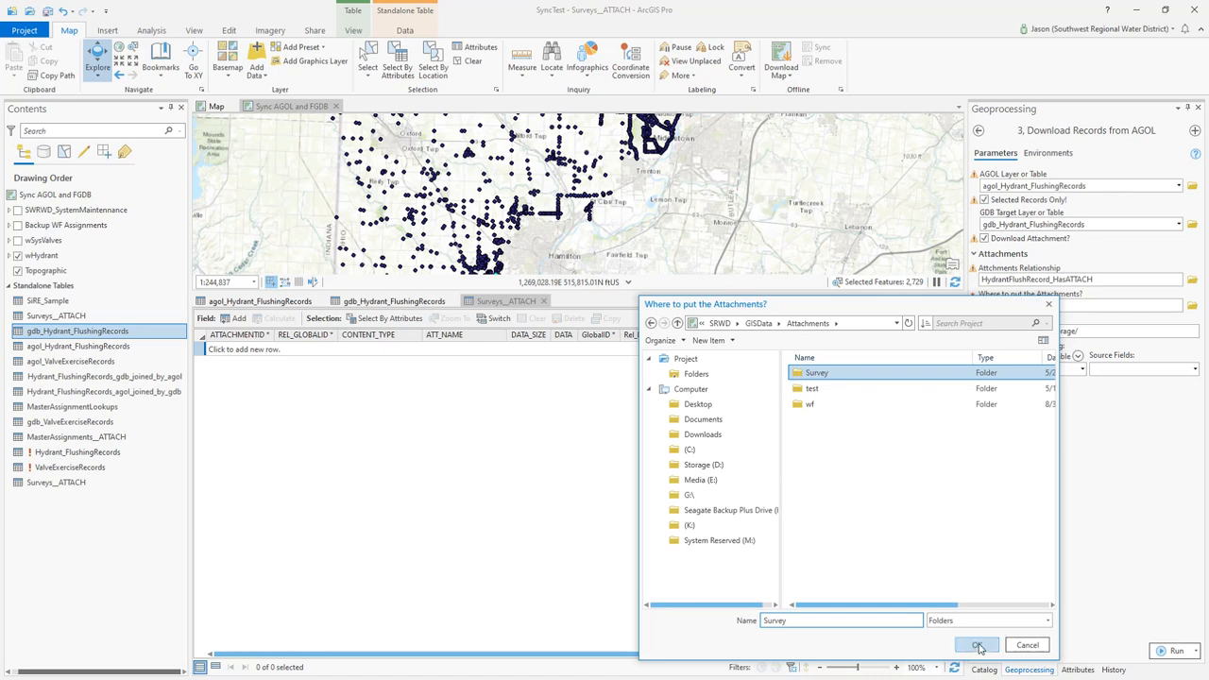
right_click(864, 478)
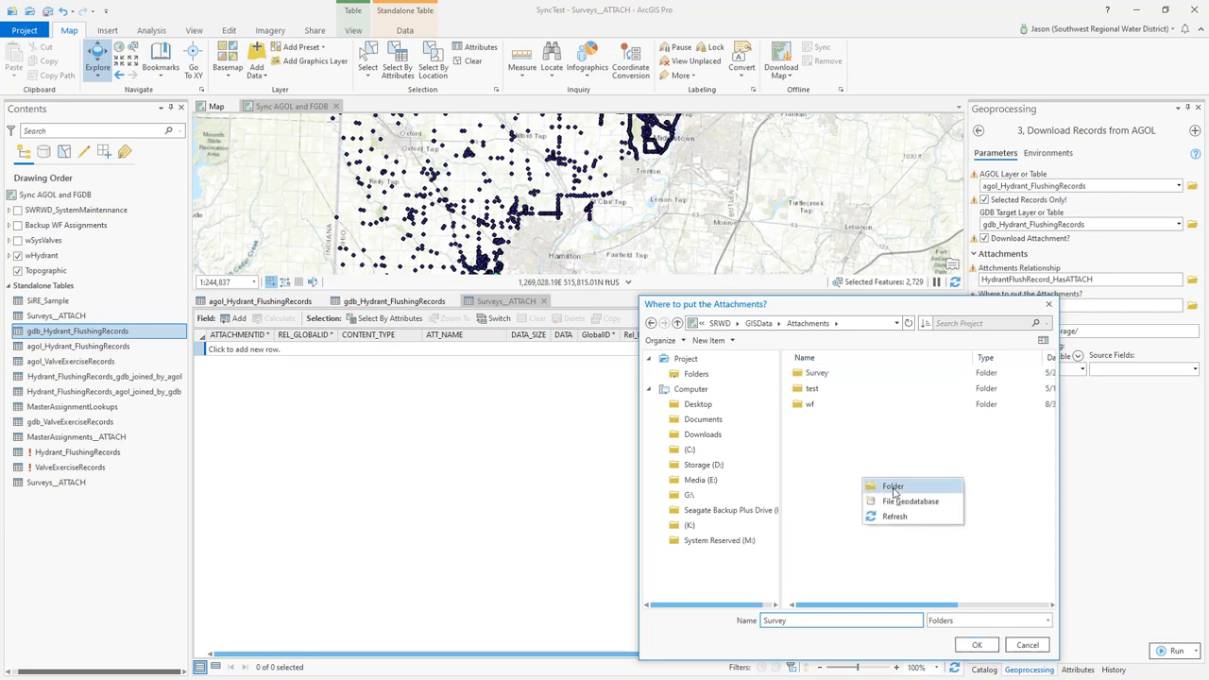
left_click(902, 306)
left_click(825, 373)
left_click(977, 646)
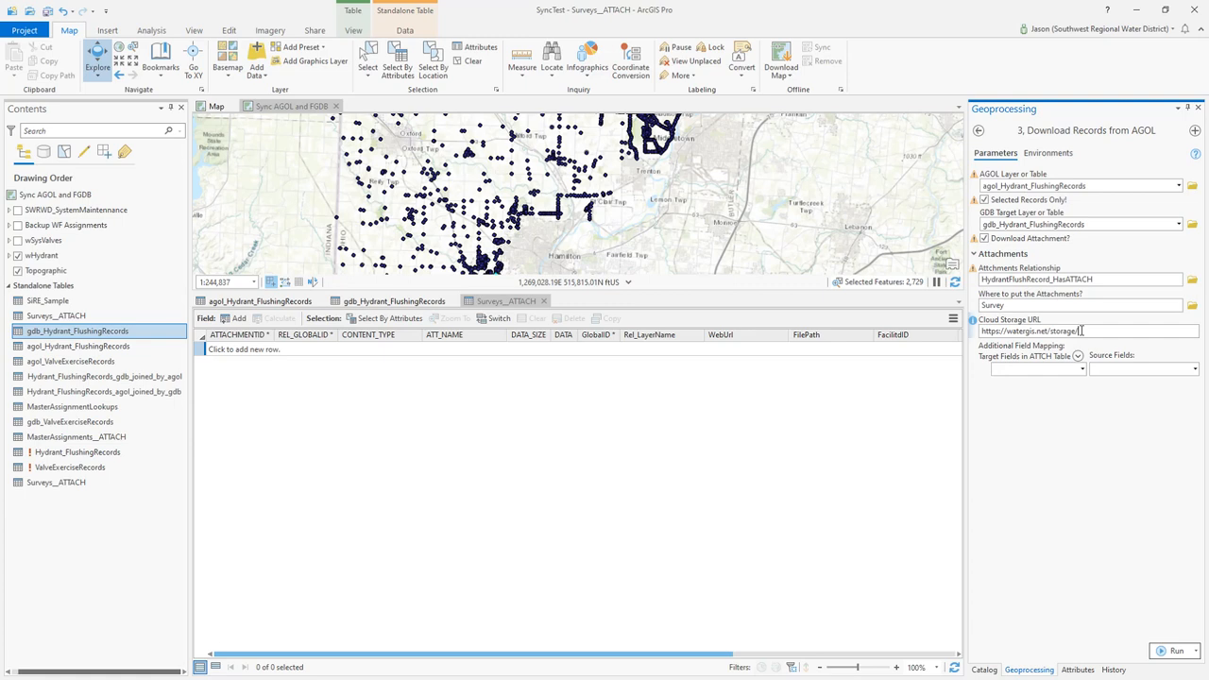
type("survey/folder1")
left_click(1083, 370)
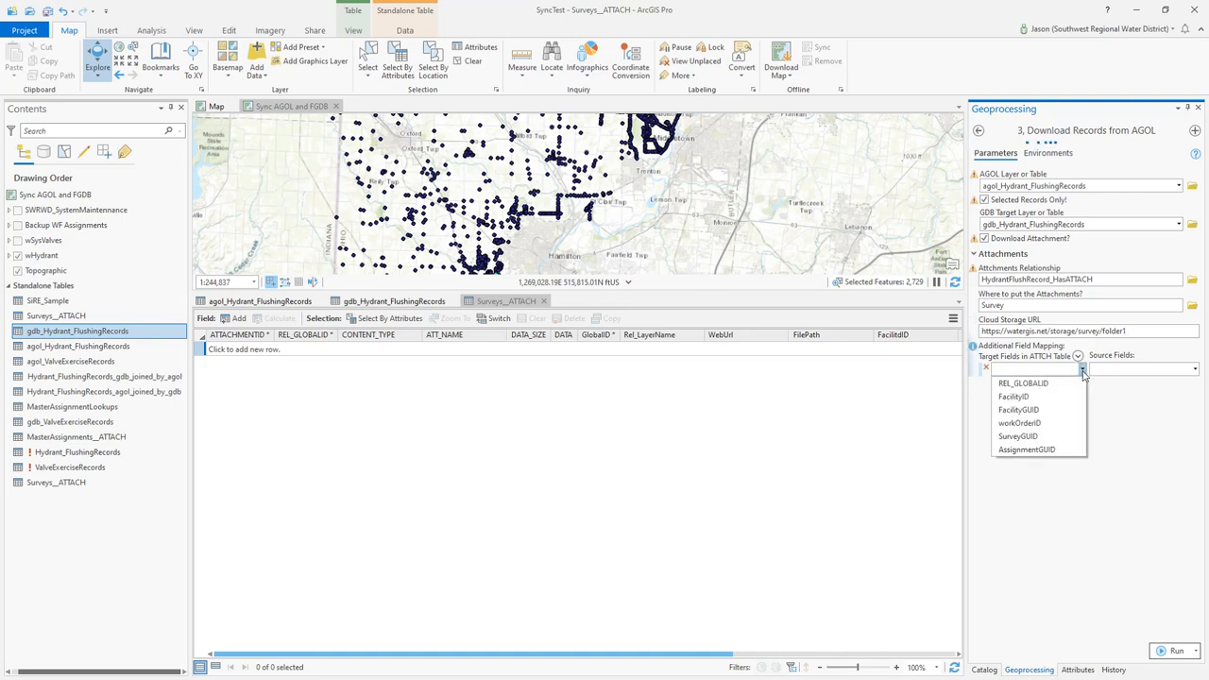
left_click(1084, 370)
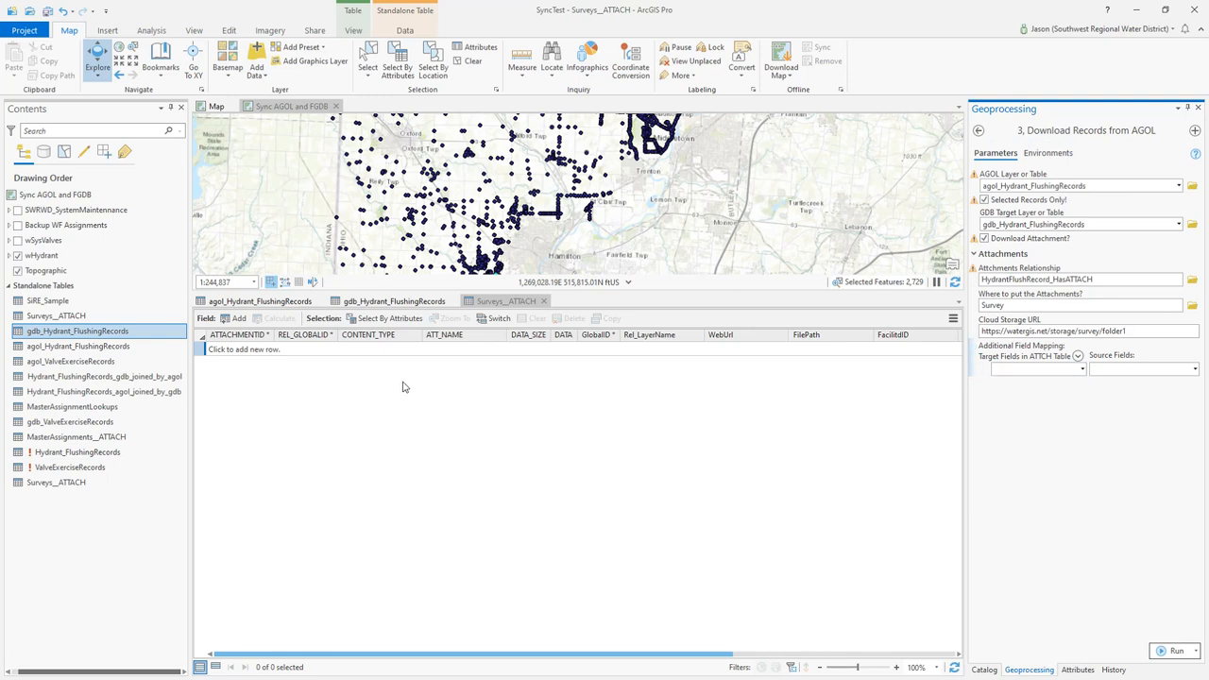
Map the attachment table's REL_GLOBALID target field to the GlobalID source field
mouse_move(374, 346)
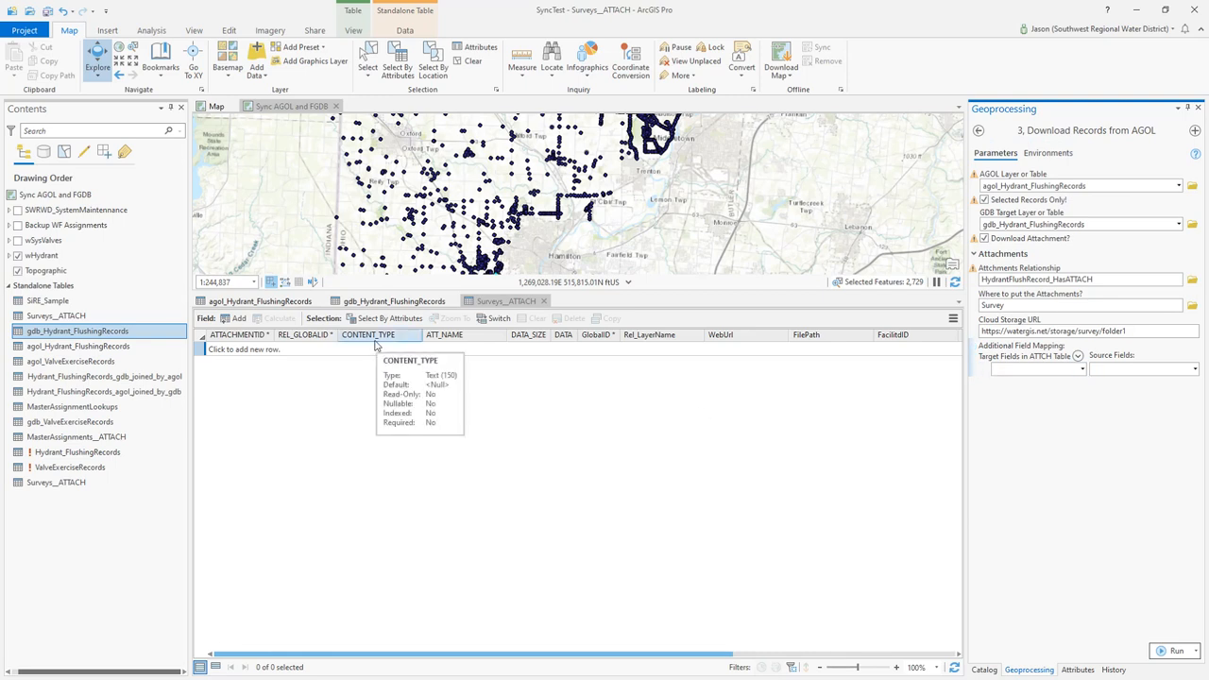
mouse_move(461, 342)
mouse_move(291, 342)
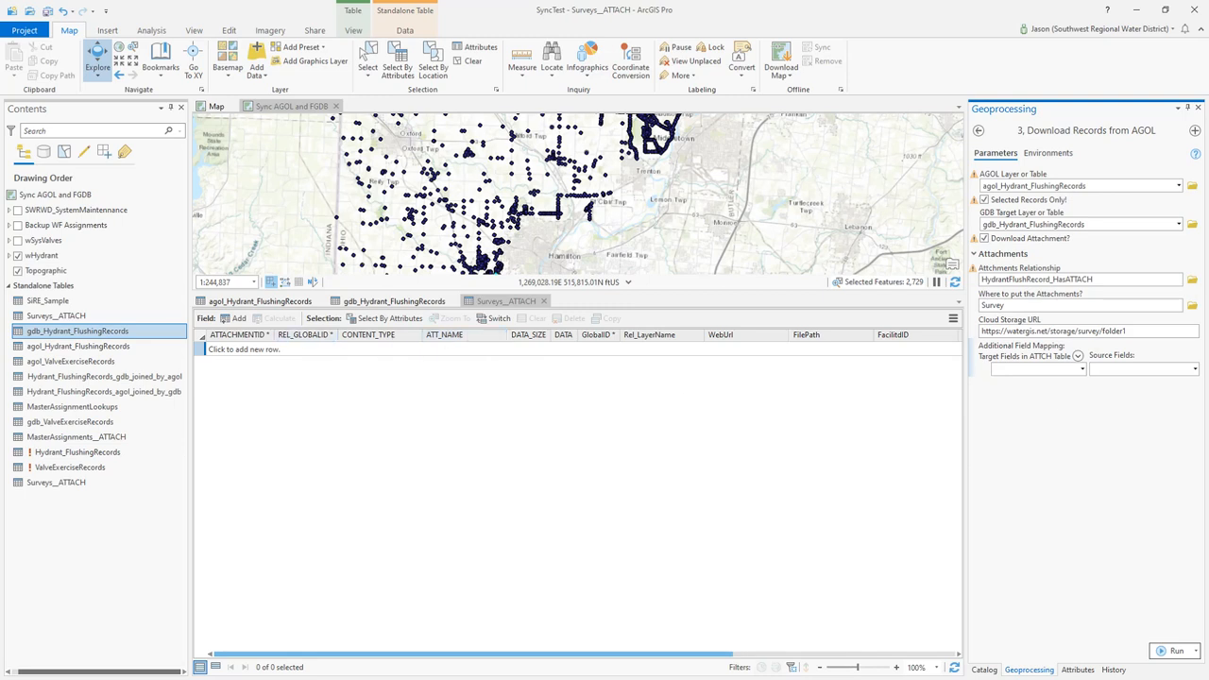
left_click(1082, 369)
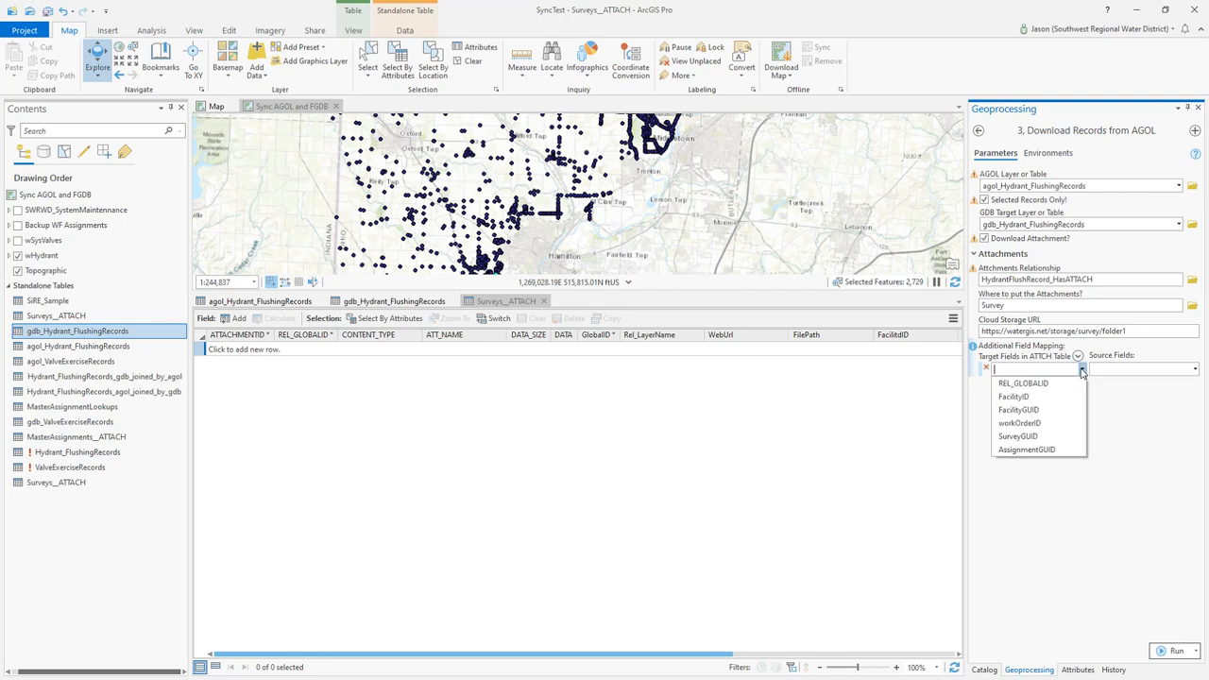
left_click(1036, 384)
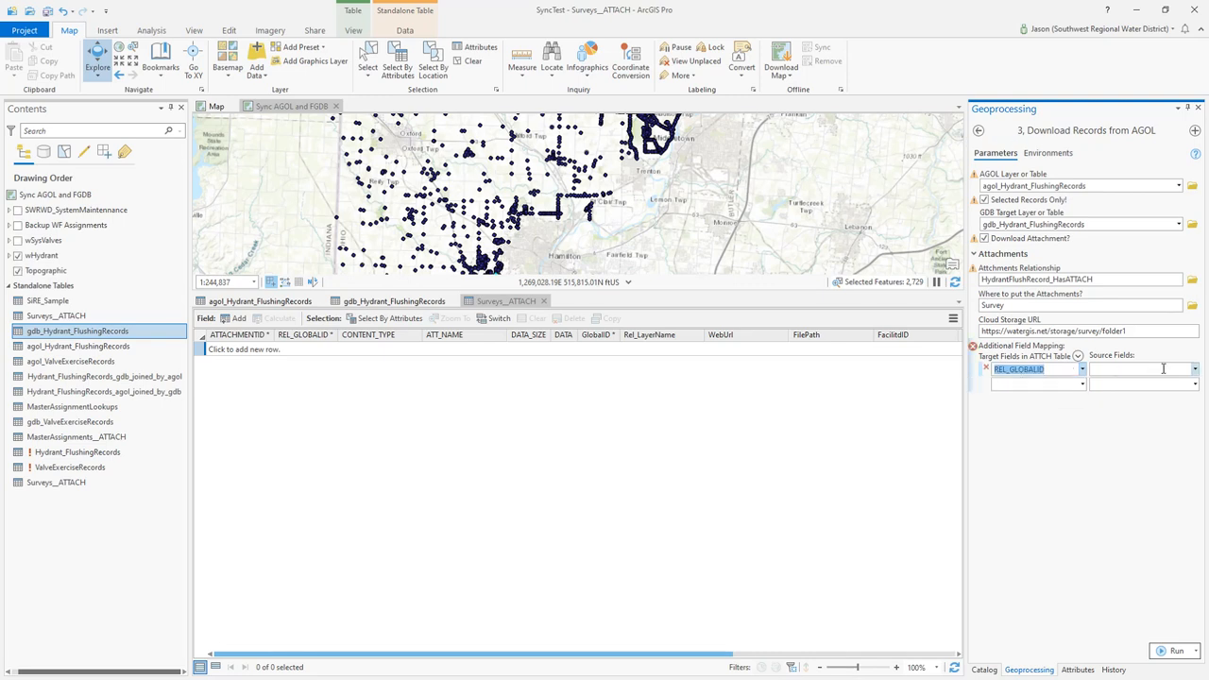
left_click(1195, 370)
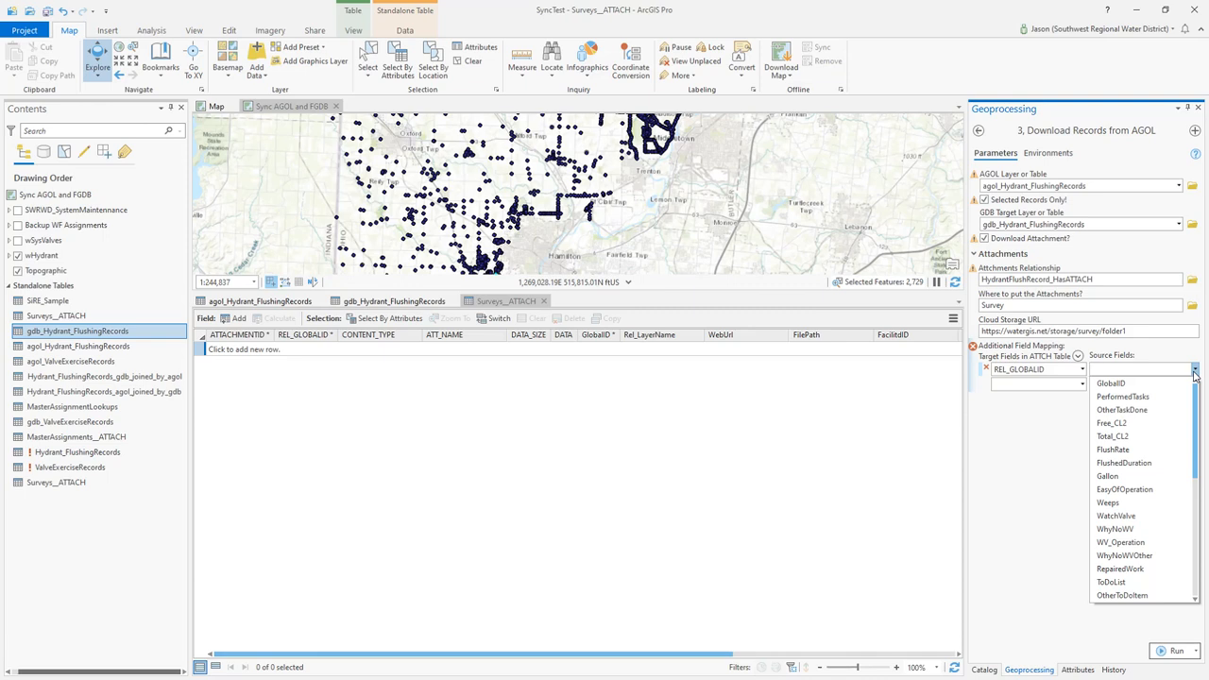
left_click(1121, 384)
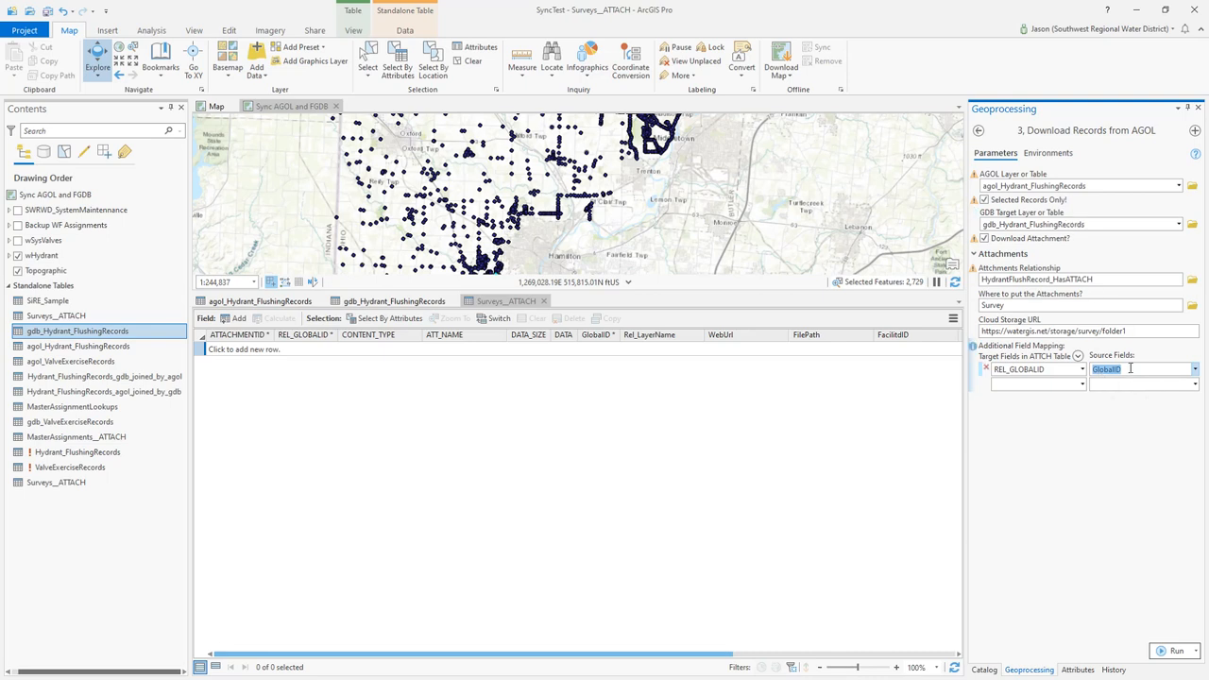
Add a second field mapping from the FacilityID target field to the FacilityID source field
left_click(1082, 386)
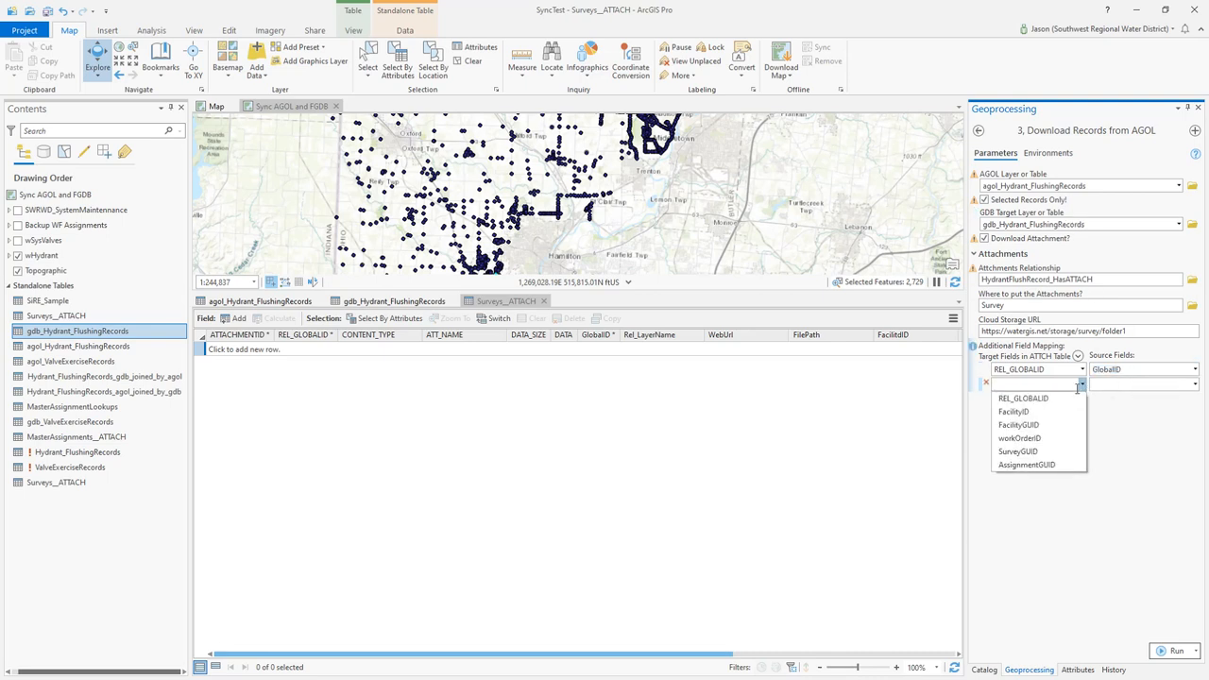
left_click(1018, 411)
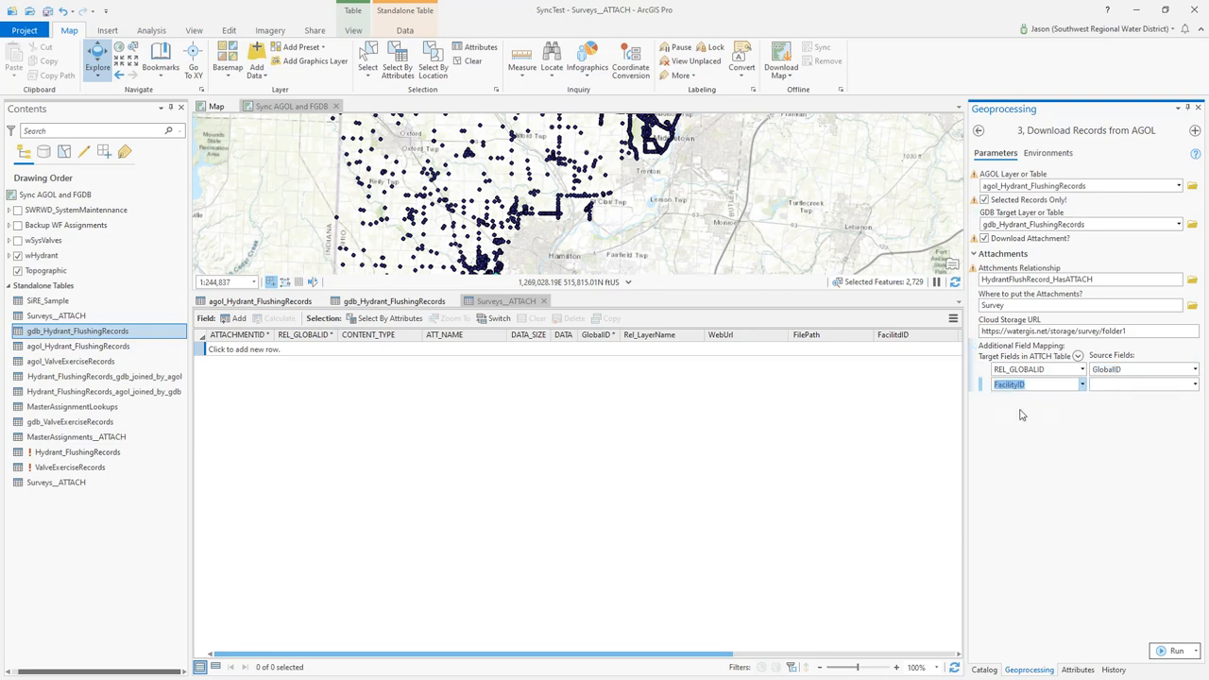
left_click(1195, 385)
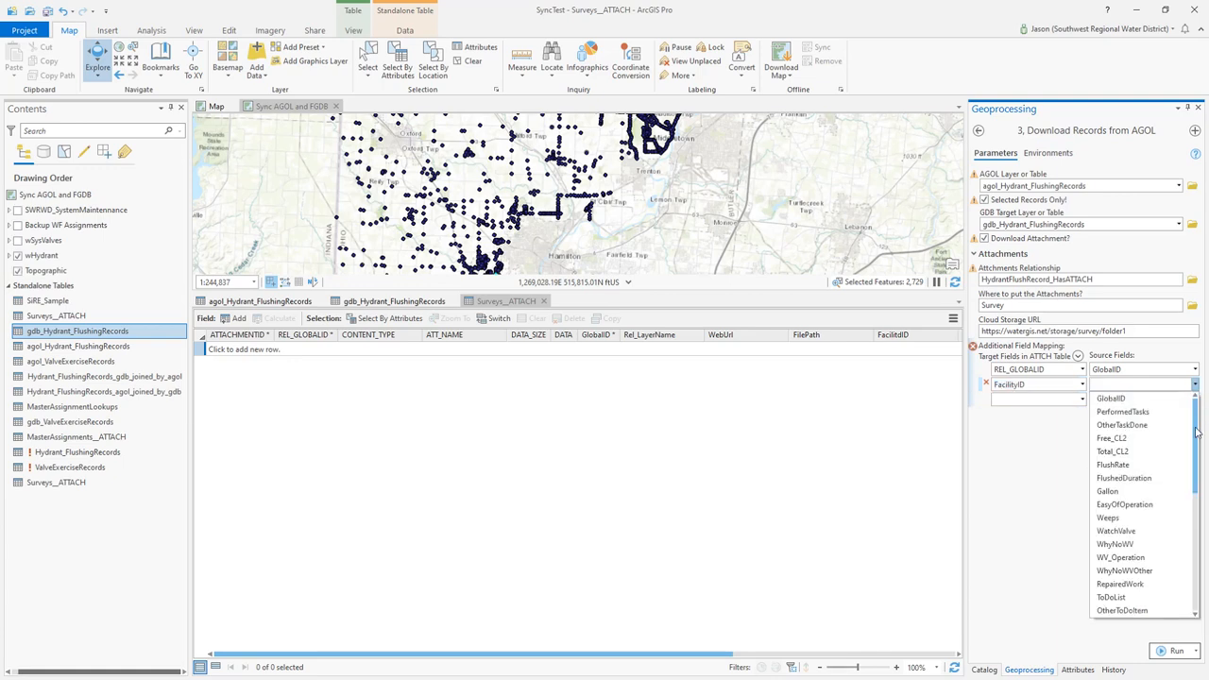
scroll(1198, 477, "down", 1)
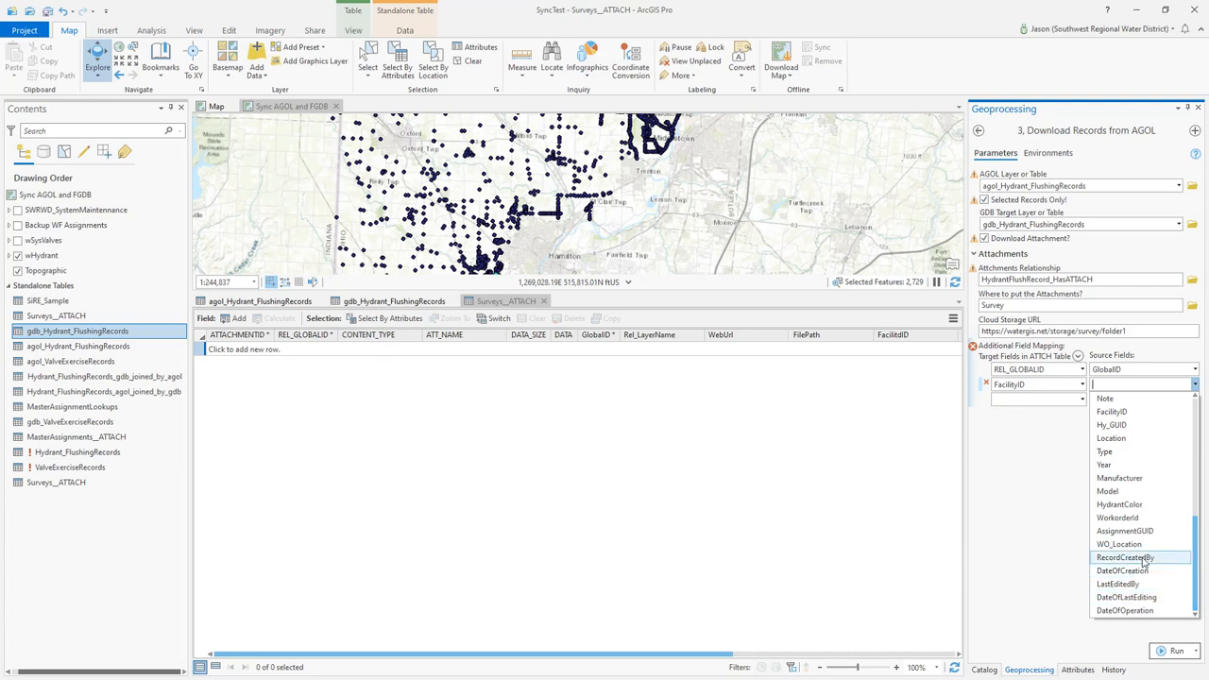
left_click(1122, 416)
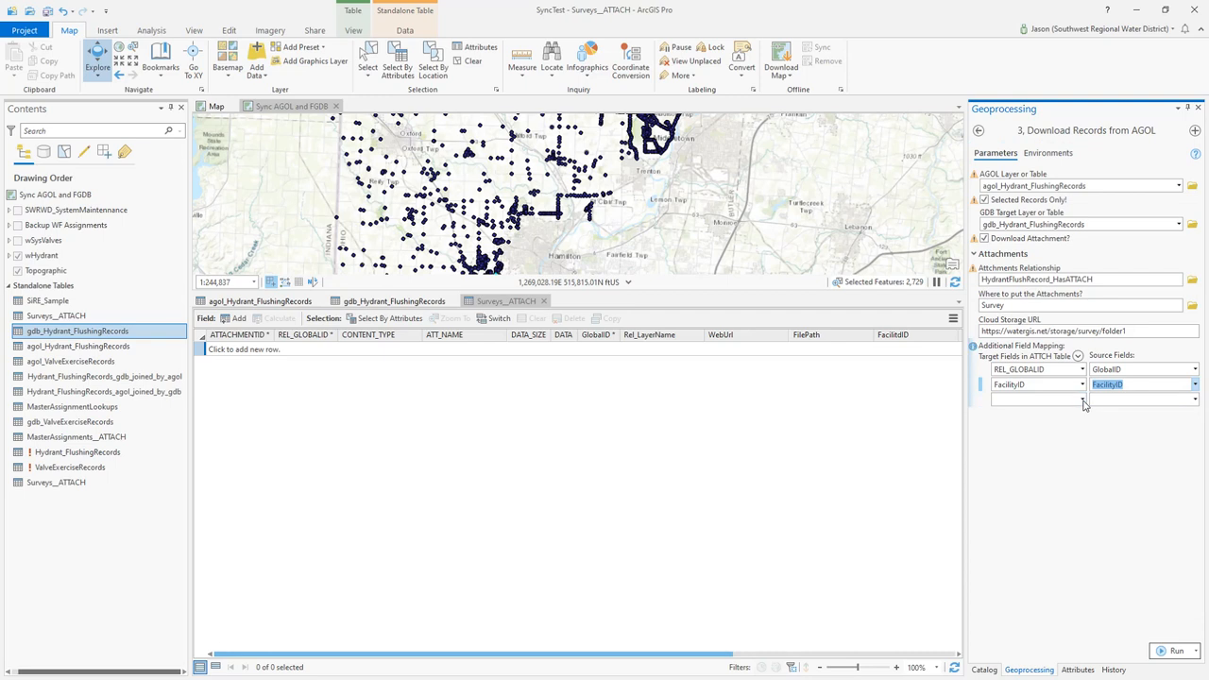
Add a third field mapping from the FacilityGUID target field to the Hy_GUID source field
left_click(1082, 400)
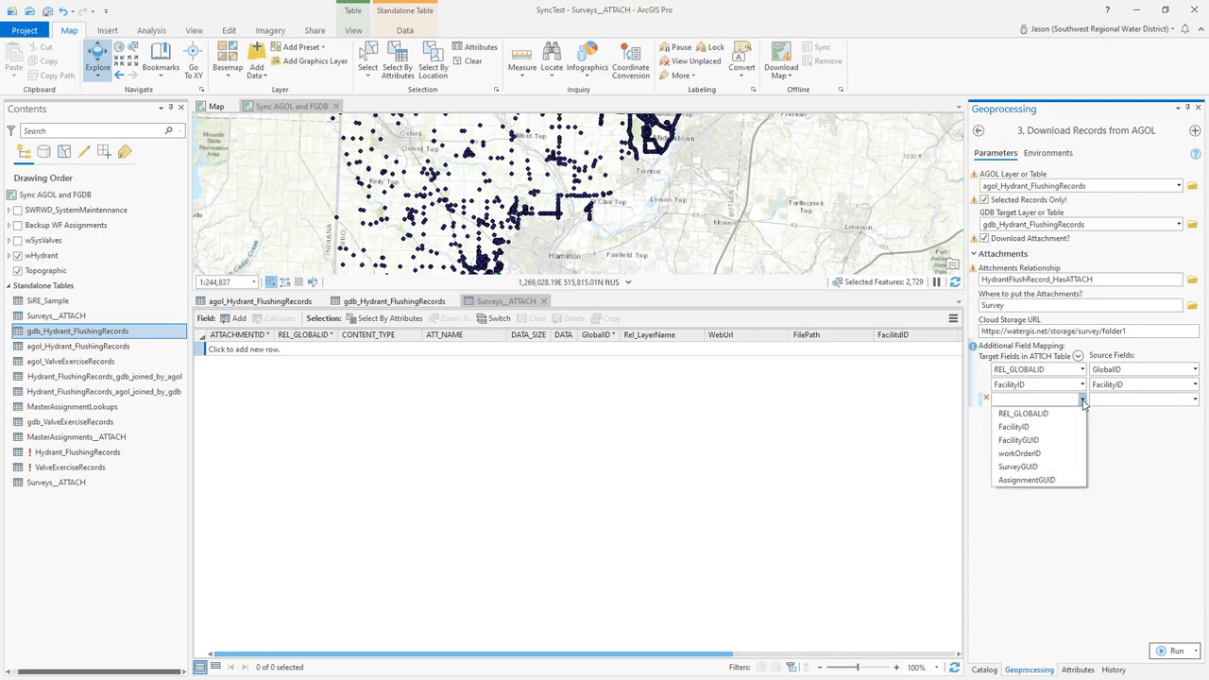
left_click(1029, 441)
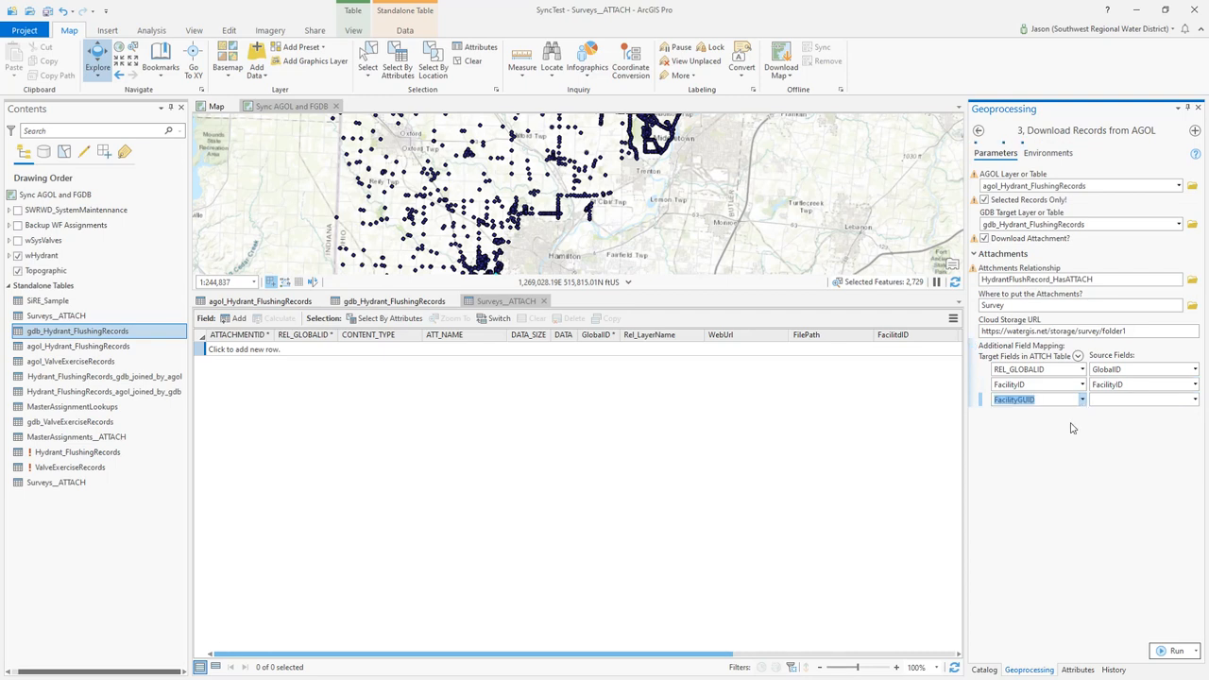
left_click(1194, 400)
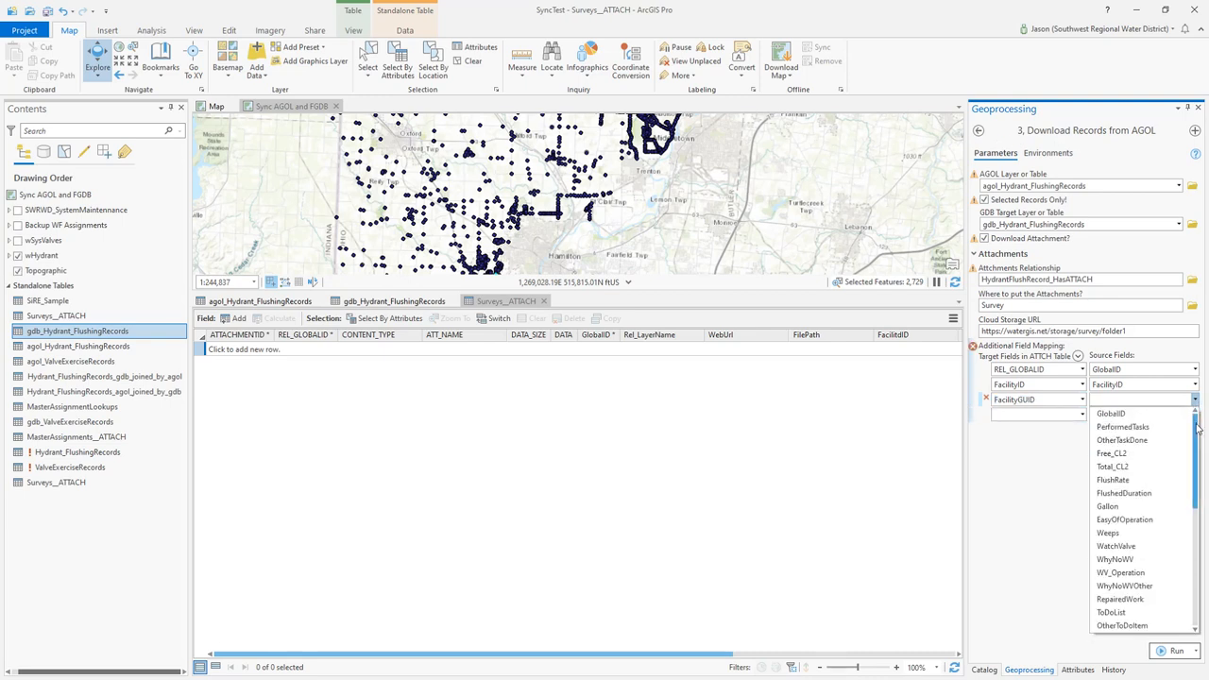
left_click_drag(1197, 432, 1194, 546)
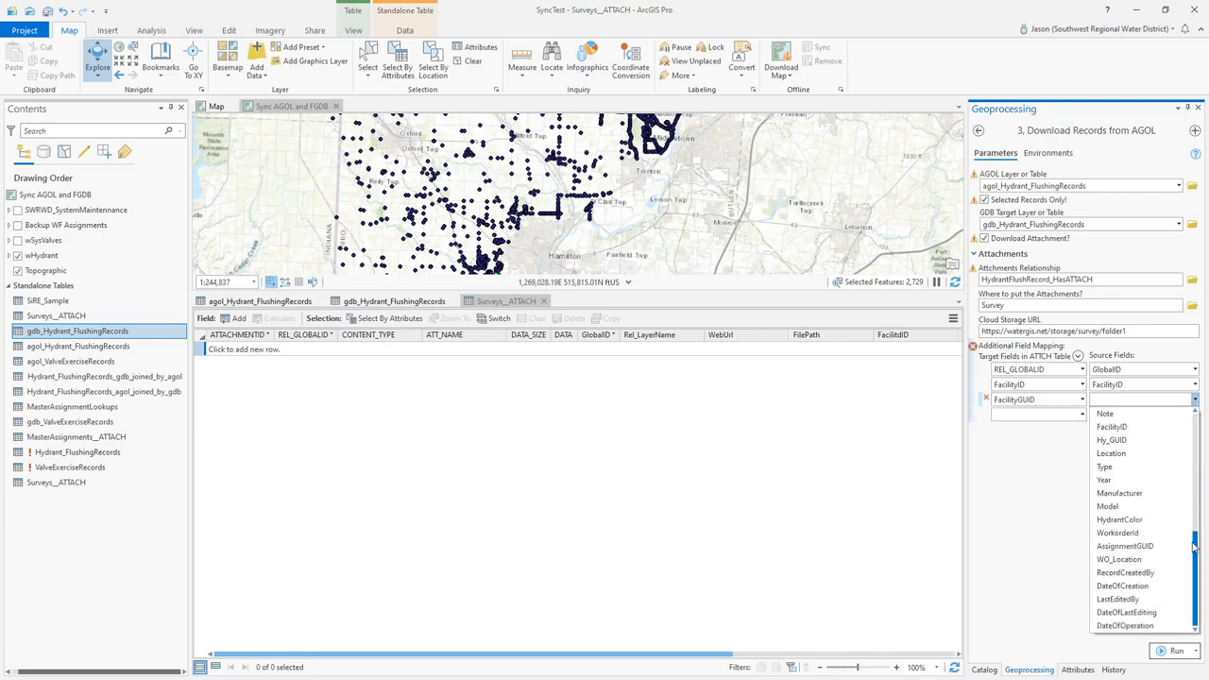
left_click(1111, 441)
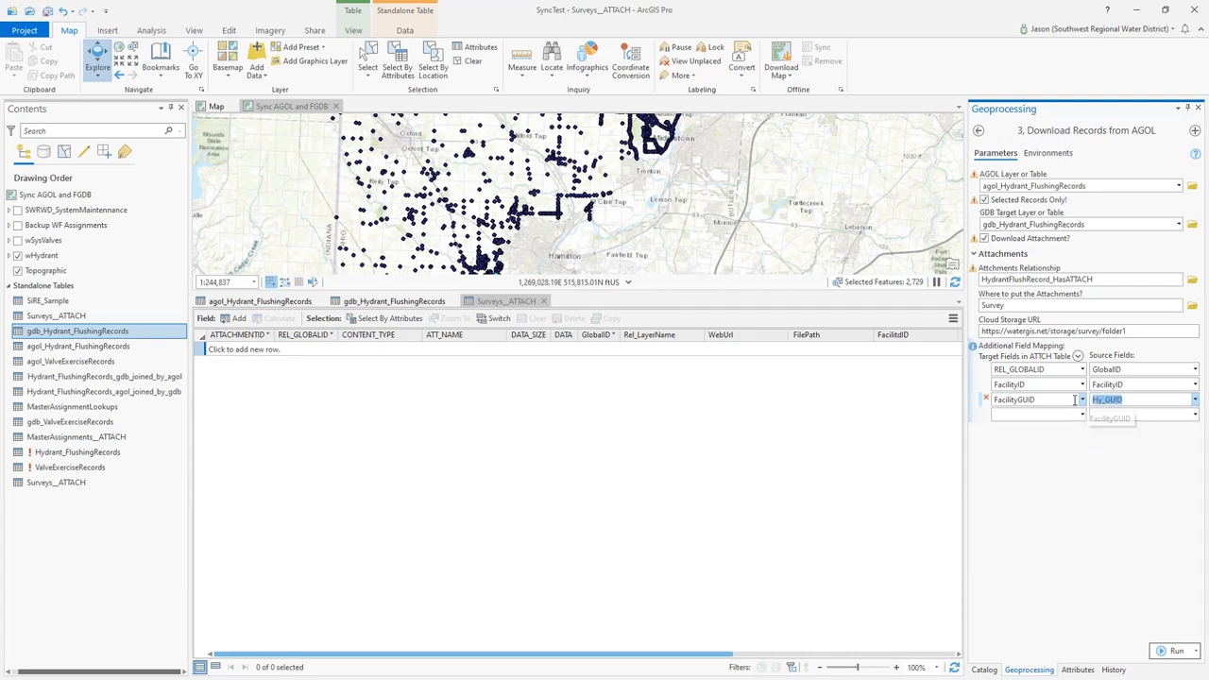
Add a fourth field mapping from the workOrderID target field to the WorkorderId source field
left_click(1082, 415)
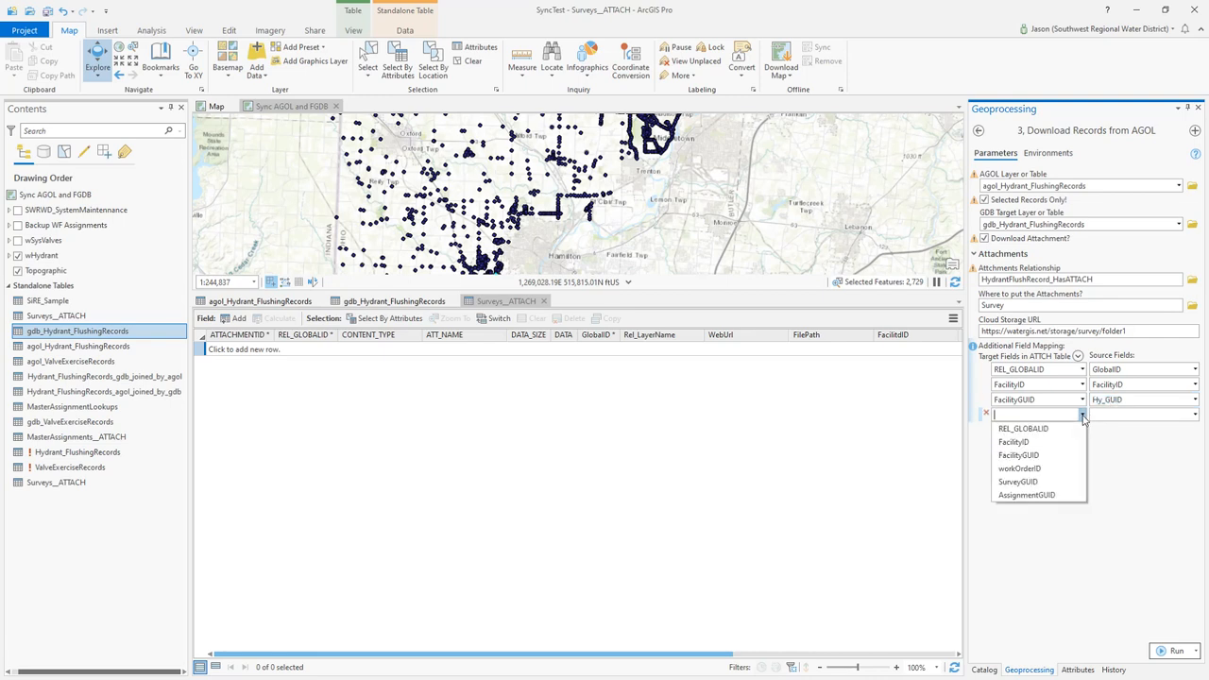
left_click(1032, 477)
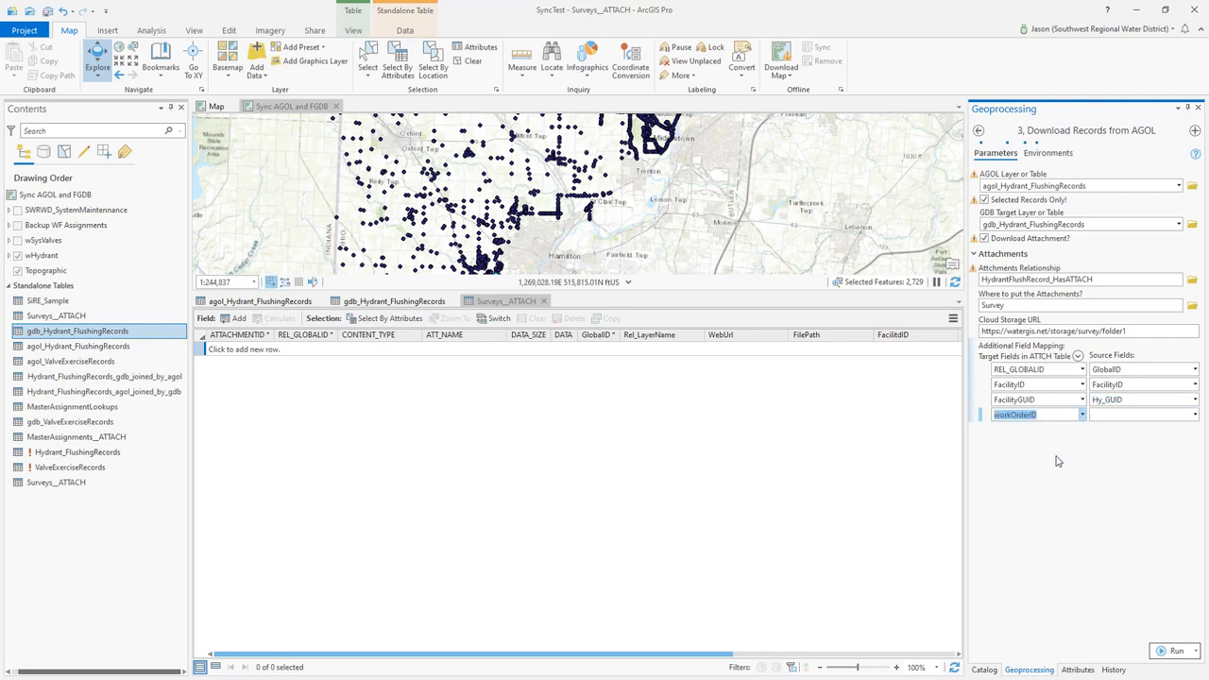
left_click(1194, 415)
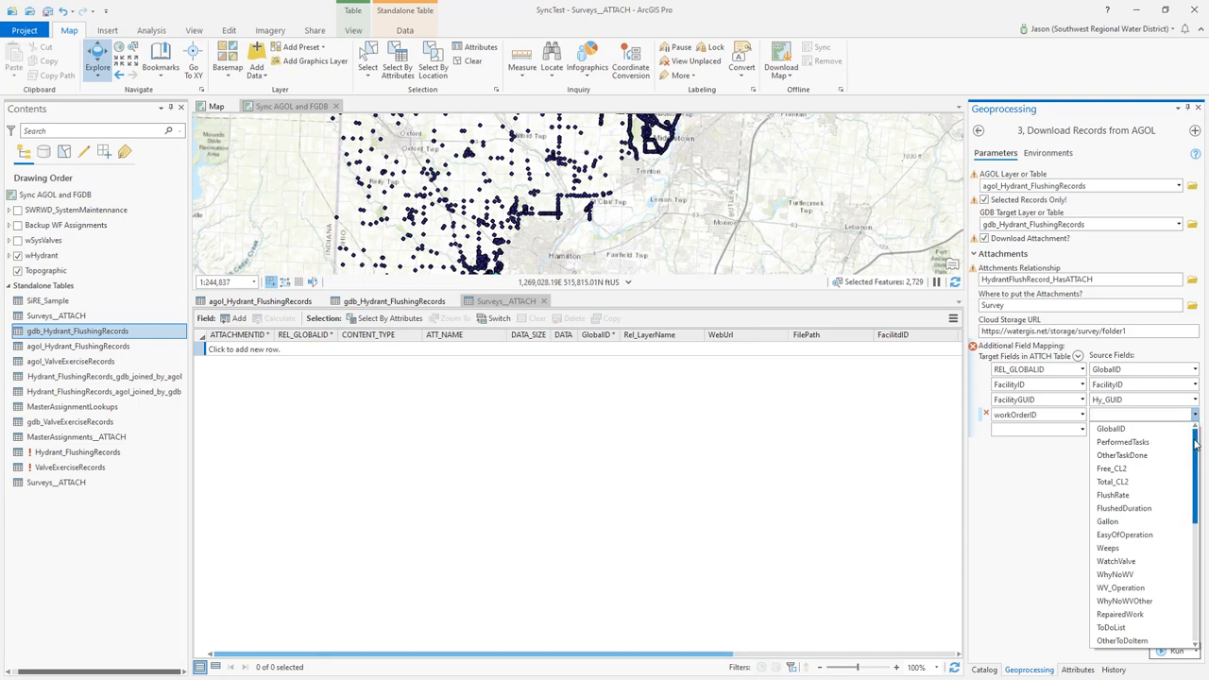
left_click_drag(1194, 454, 1187, 566)
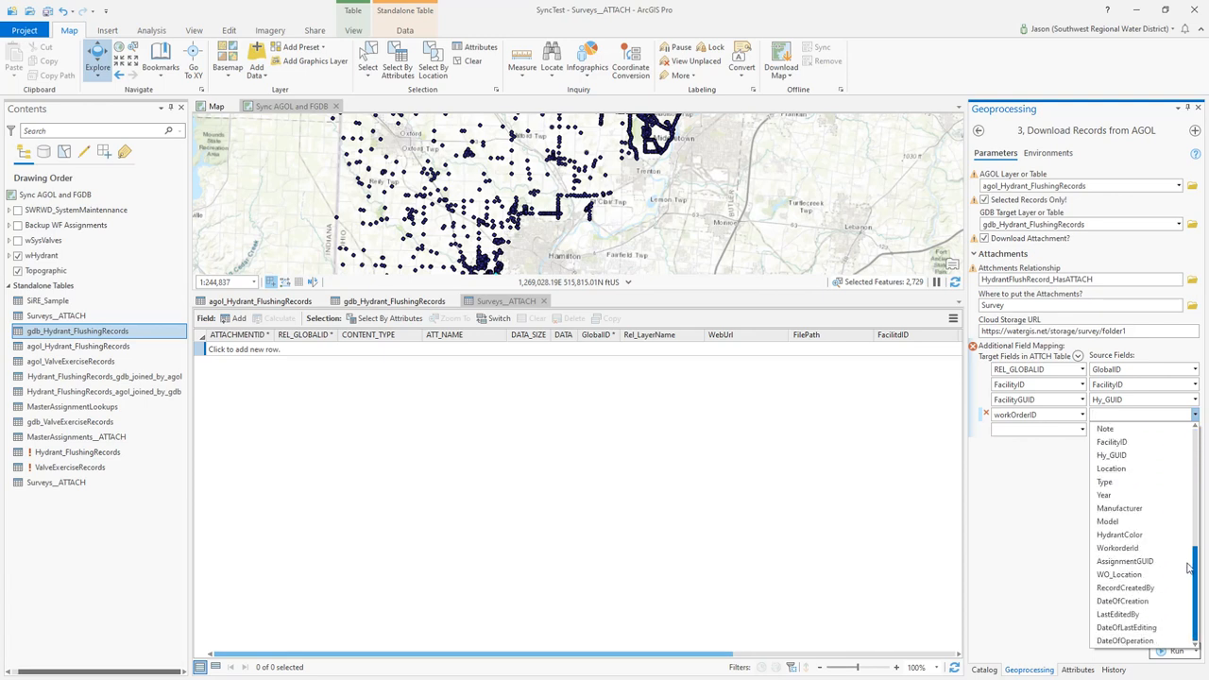
left_click(1126, 549)
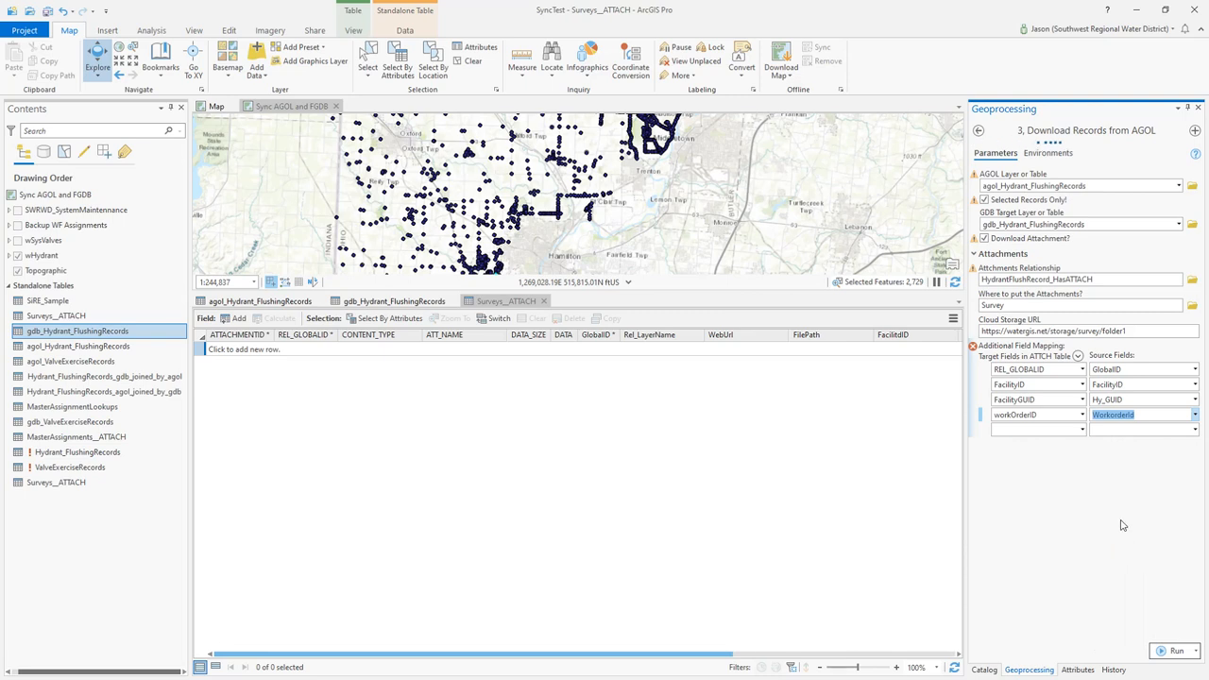
Add a fifth field mapping from the SurveyGUID target field to the GlobalID source field
left_click(1081, 430)
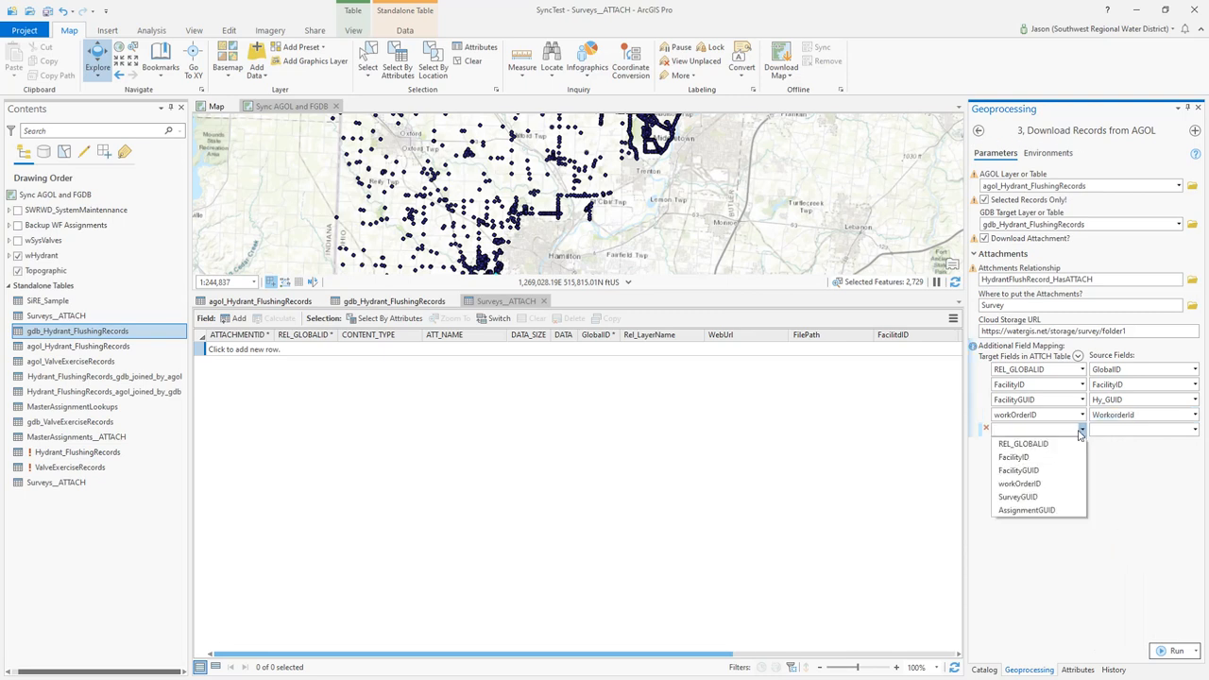
left_click(1033, 499)
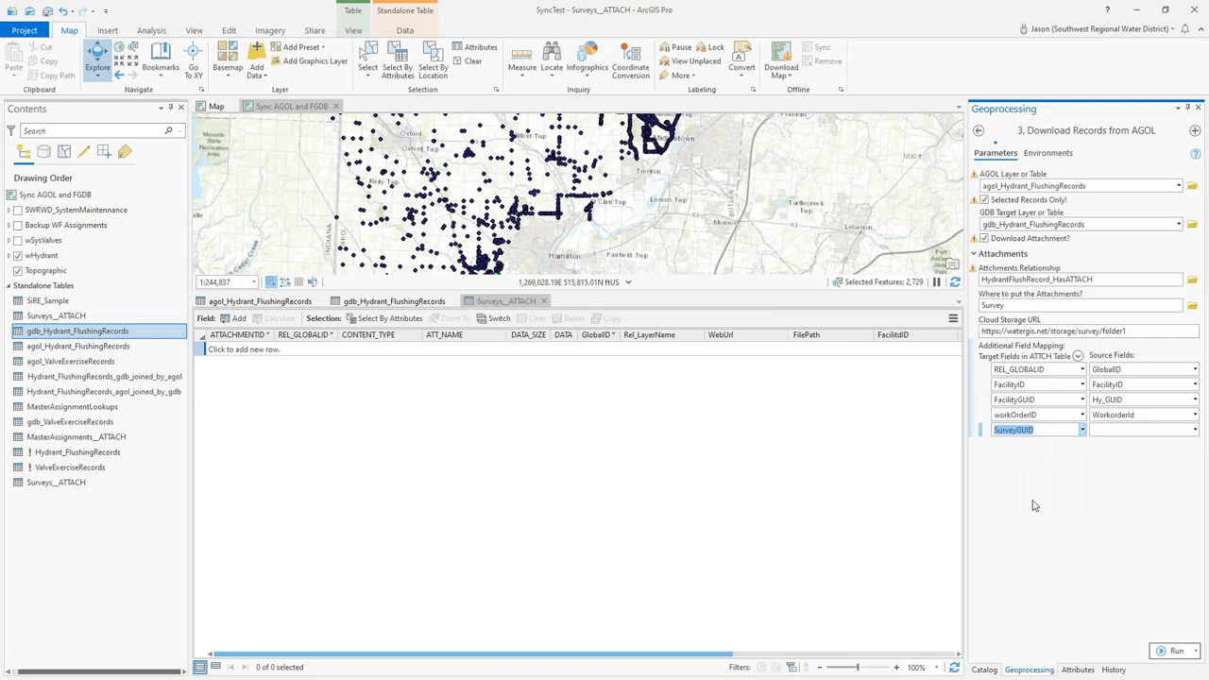
left_click(1194, 429)
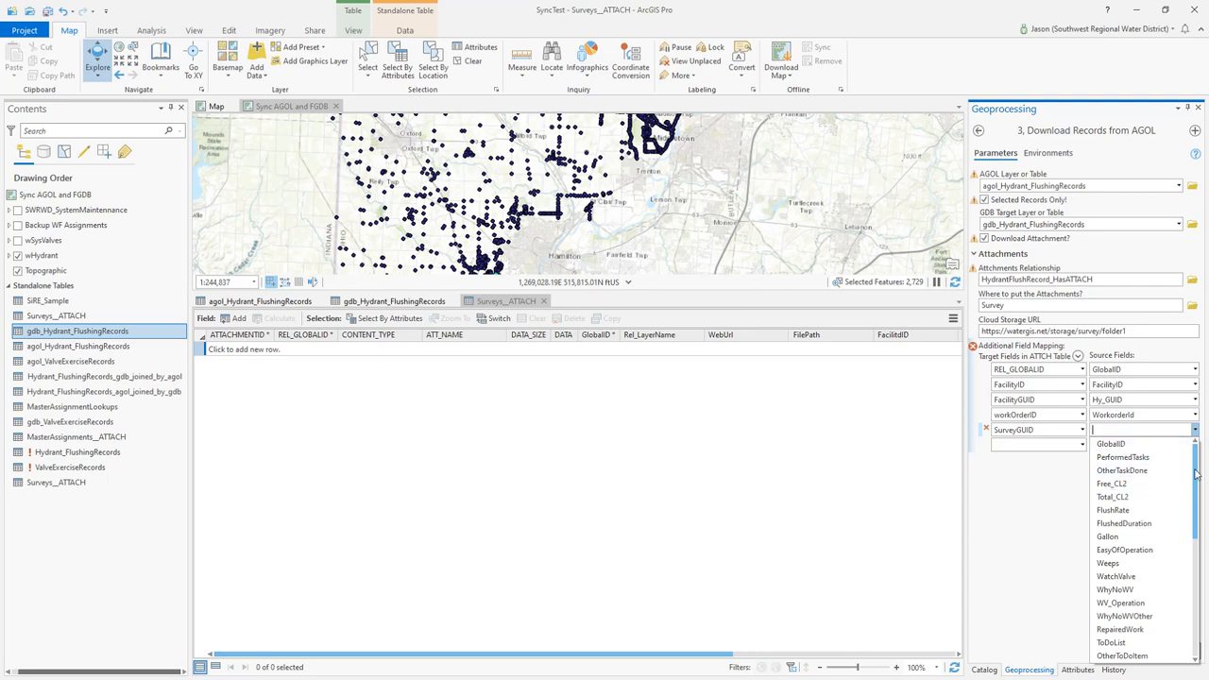
left_click_drag(1195, 488, 1191, 604)
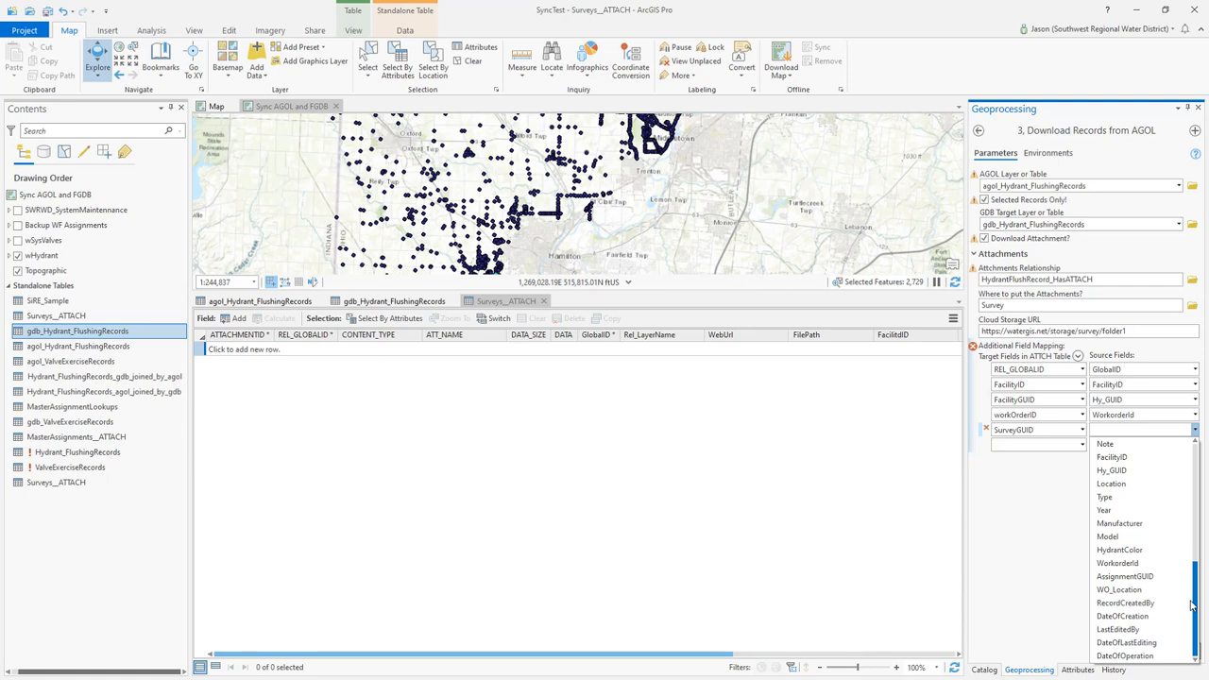
left_click_drag(1196, 596, 1207, 483)
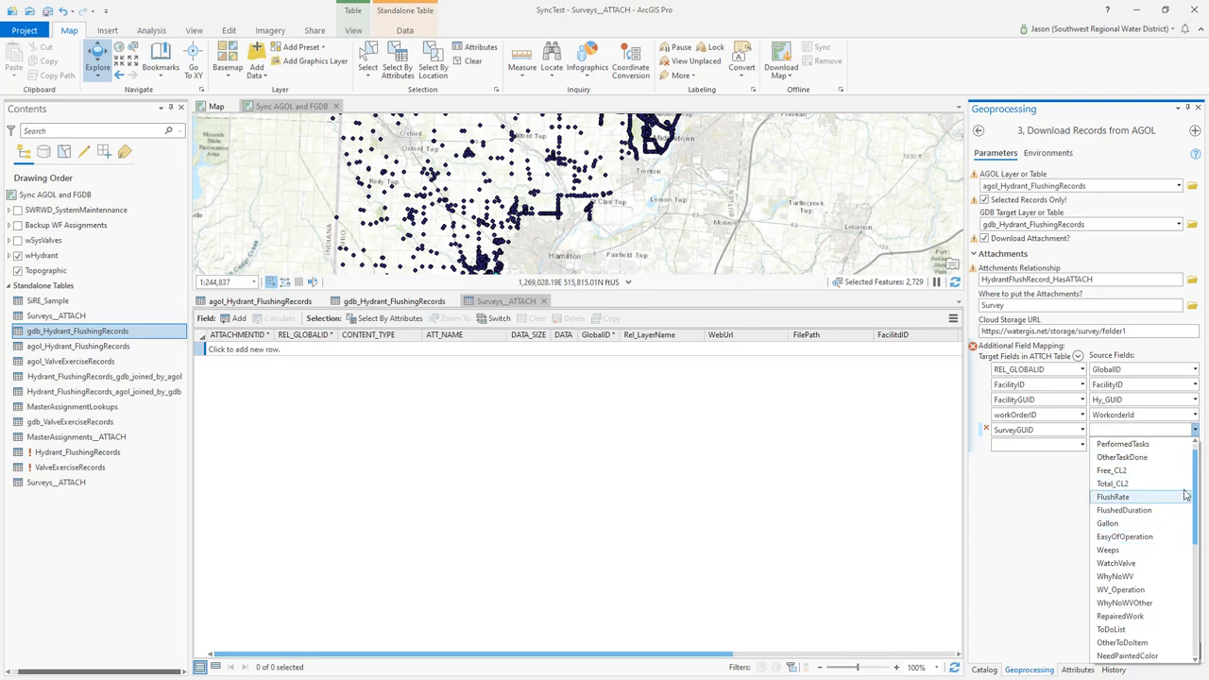
scroll(1191, 491, "up", 1)
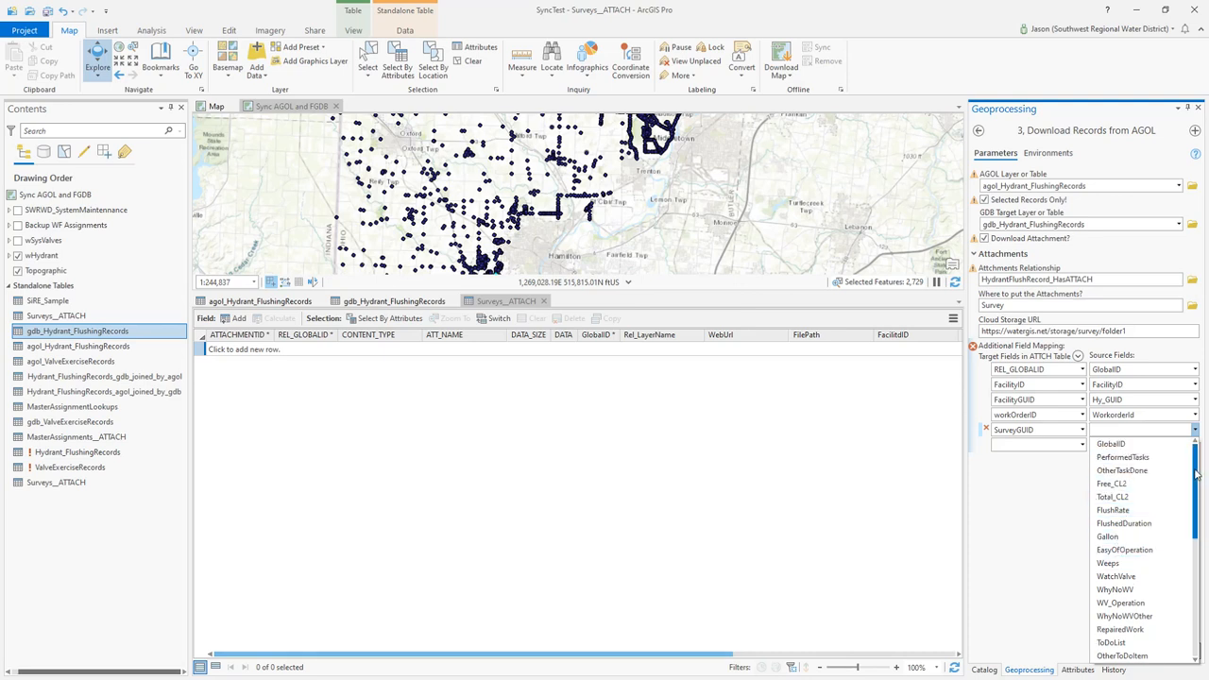
left_click(1129, 445)
Add a sixth field mapping from the AssignmentGUID target field to the AssignmentGUID source field
left_click(1082, 445)
left_click(1082, 446)
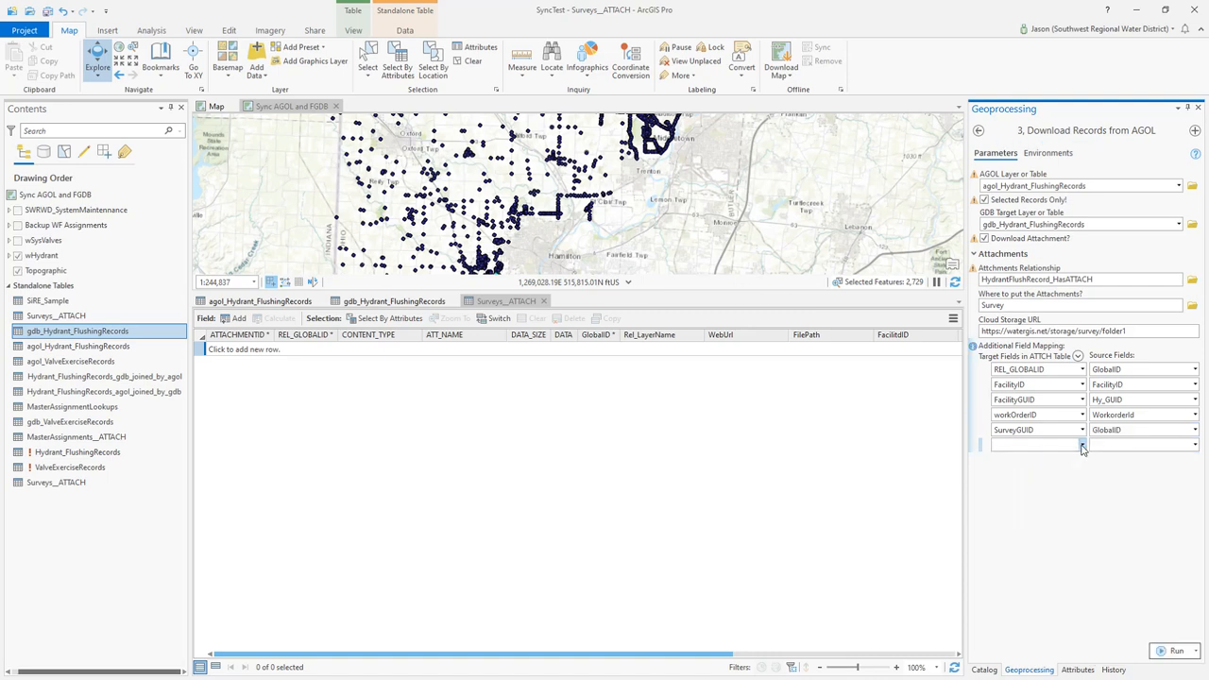
left_click(1082, 446)
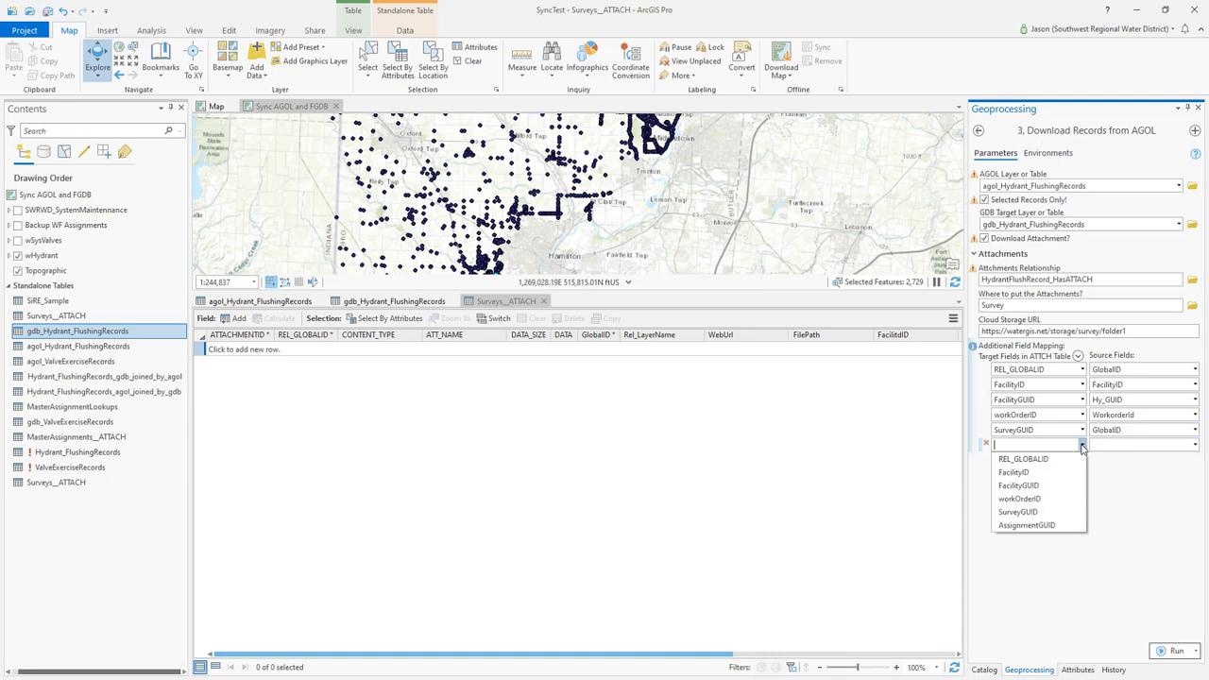
left_click(1035, 526)
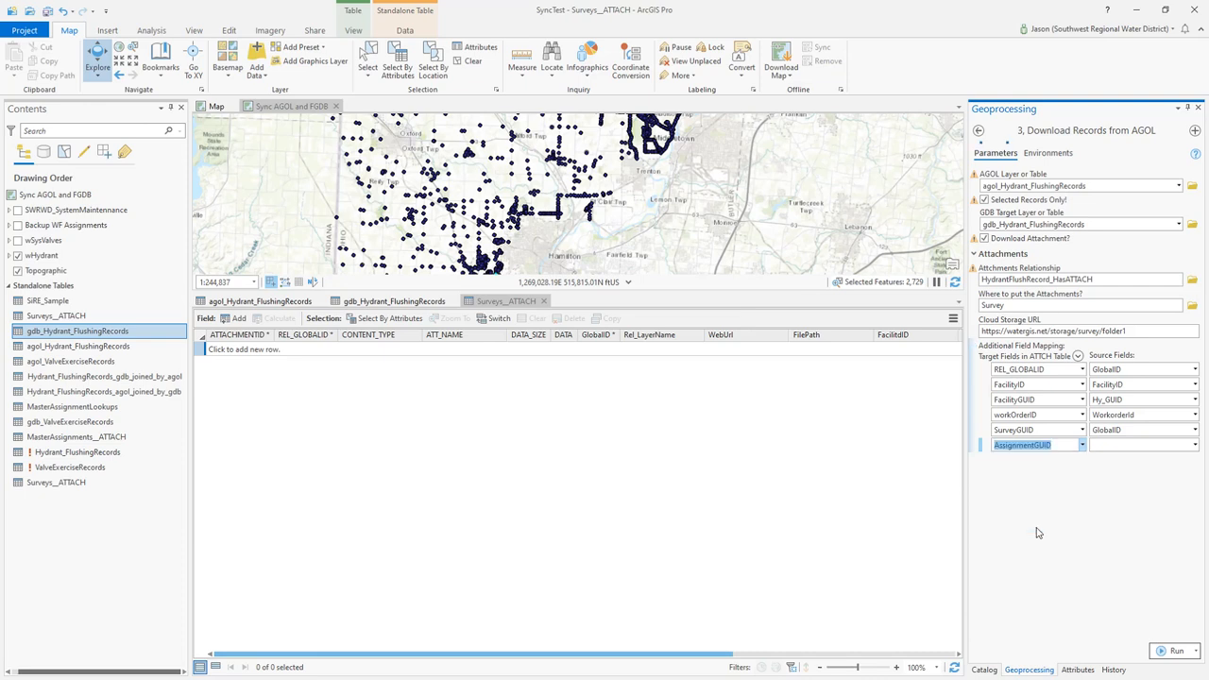
left_click(1194, 449)
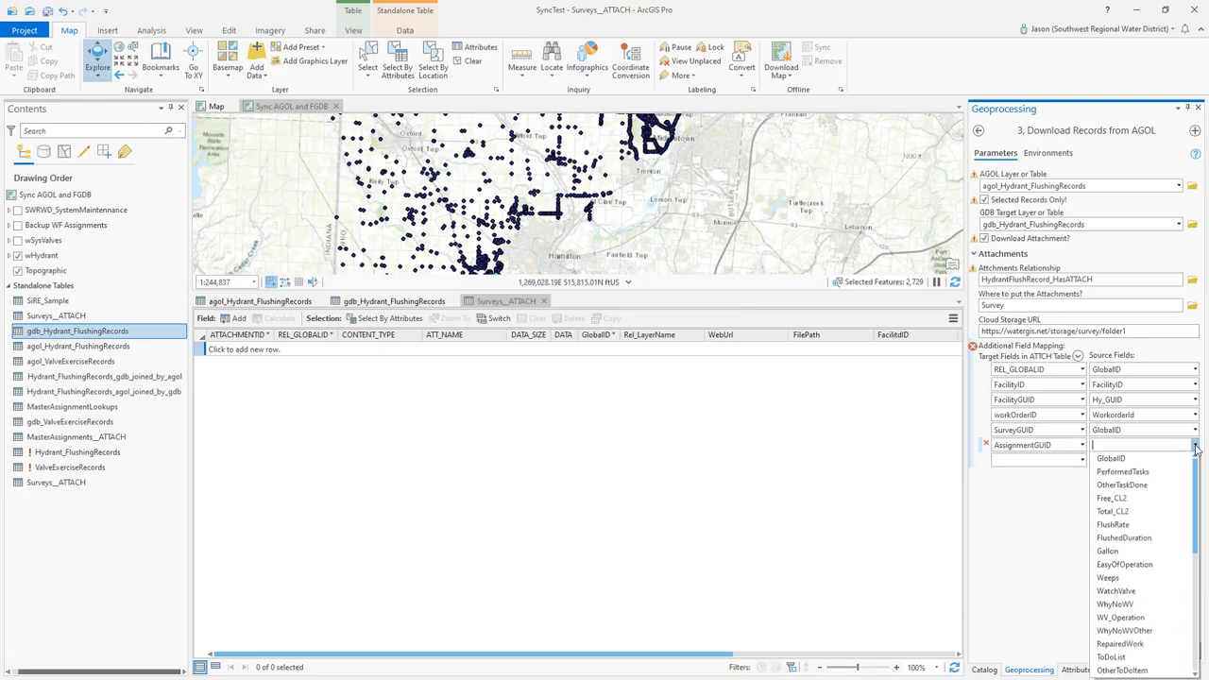
left_click_drag(1195, 491, 1187, 585)
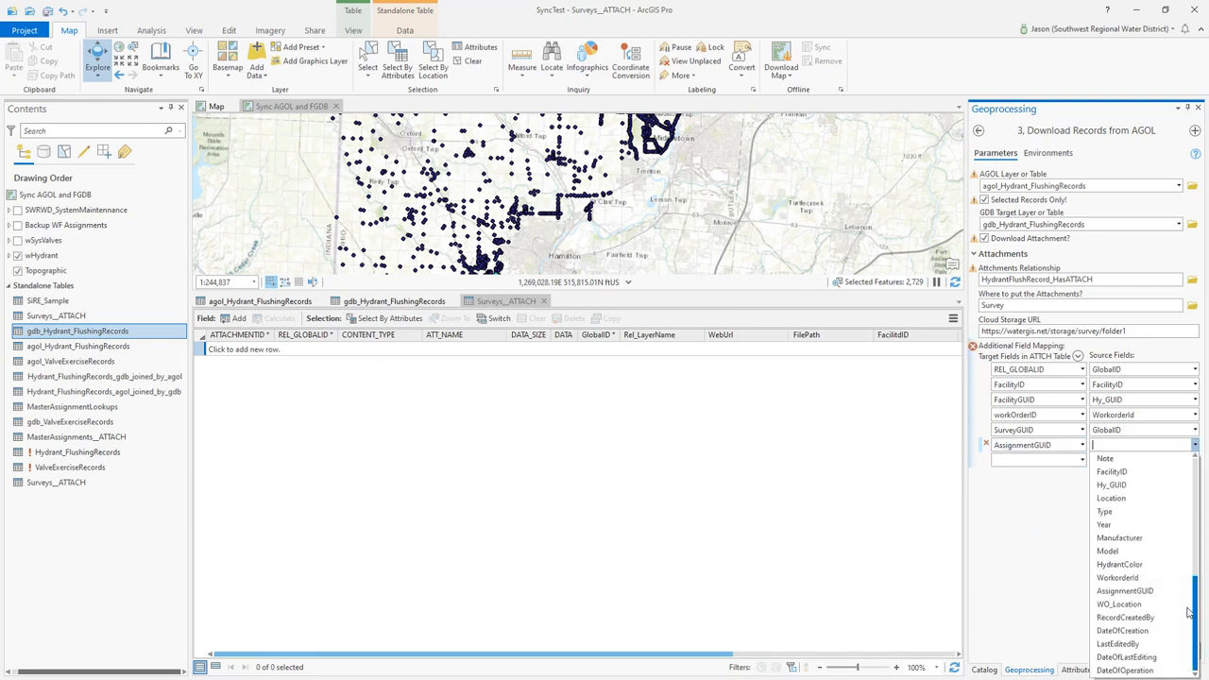
scroll(1180, 612, "down", 1)
left_click(1153, 592)
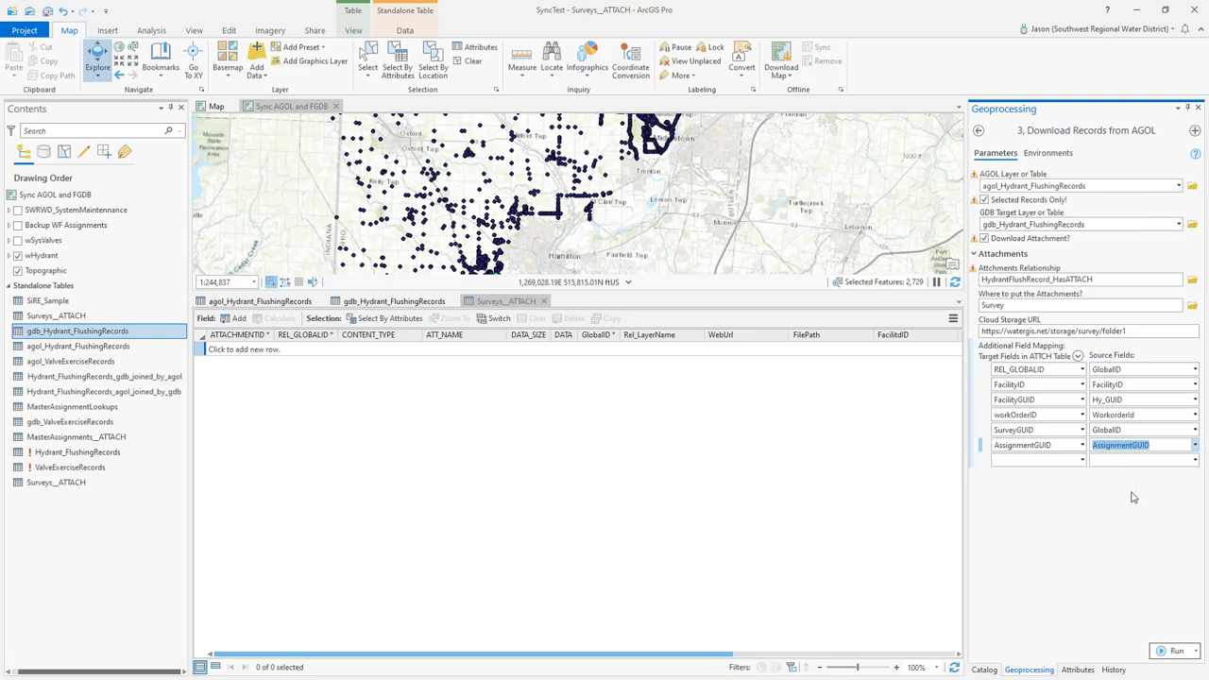
Run the Download Records from AGOL tool and review its messages in an enlarged details window
left_click(1167, 653)
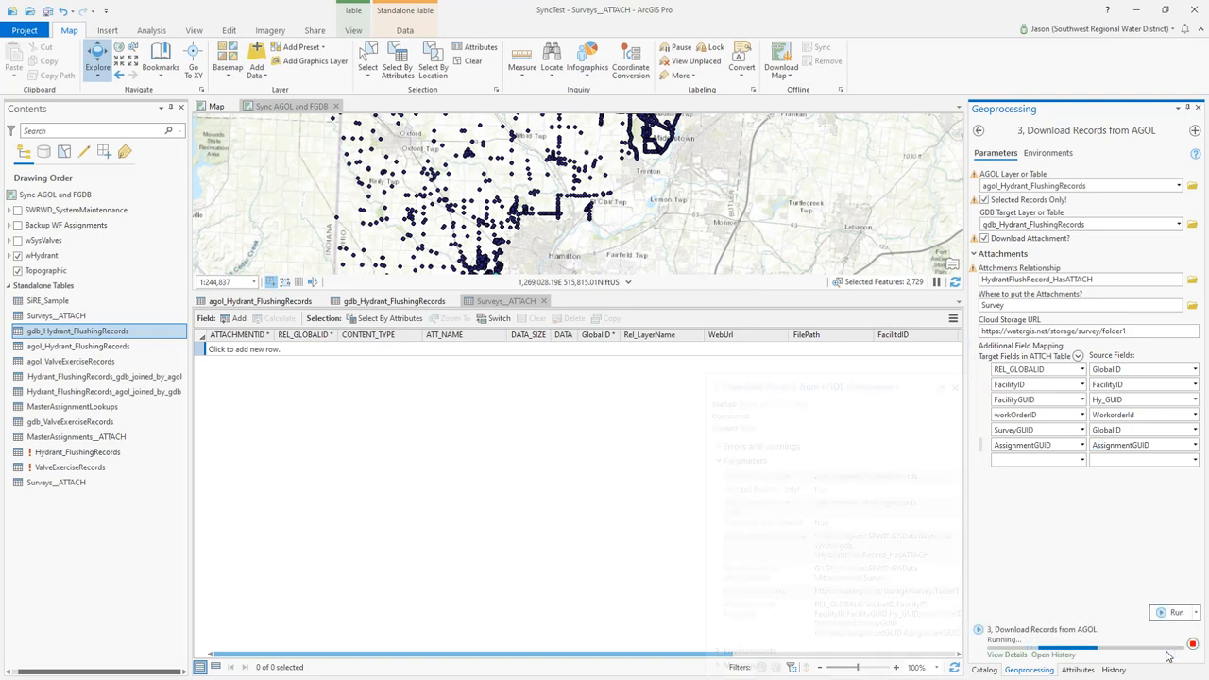
mouse_move(1167, 656)
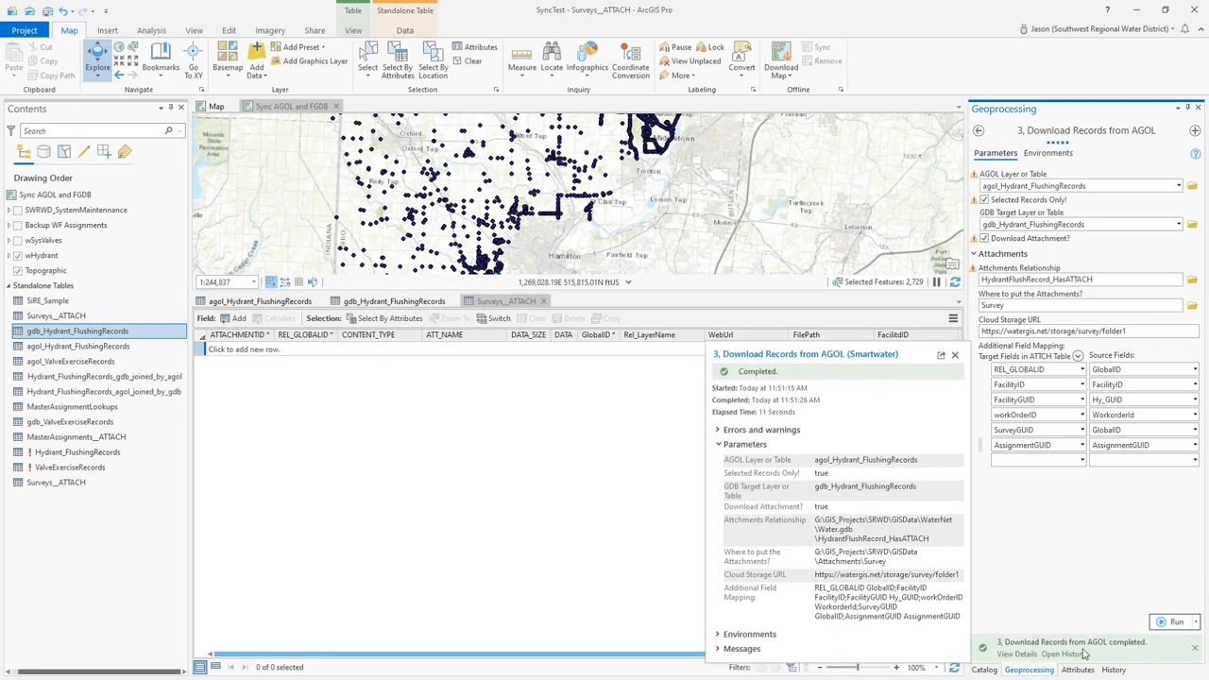
left_click(1016, 653)
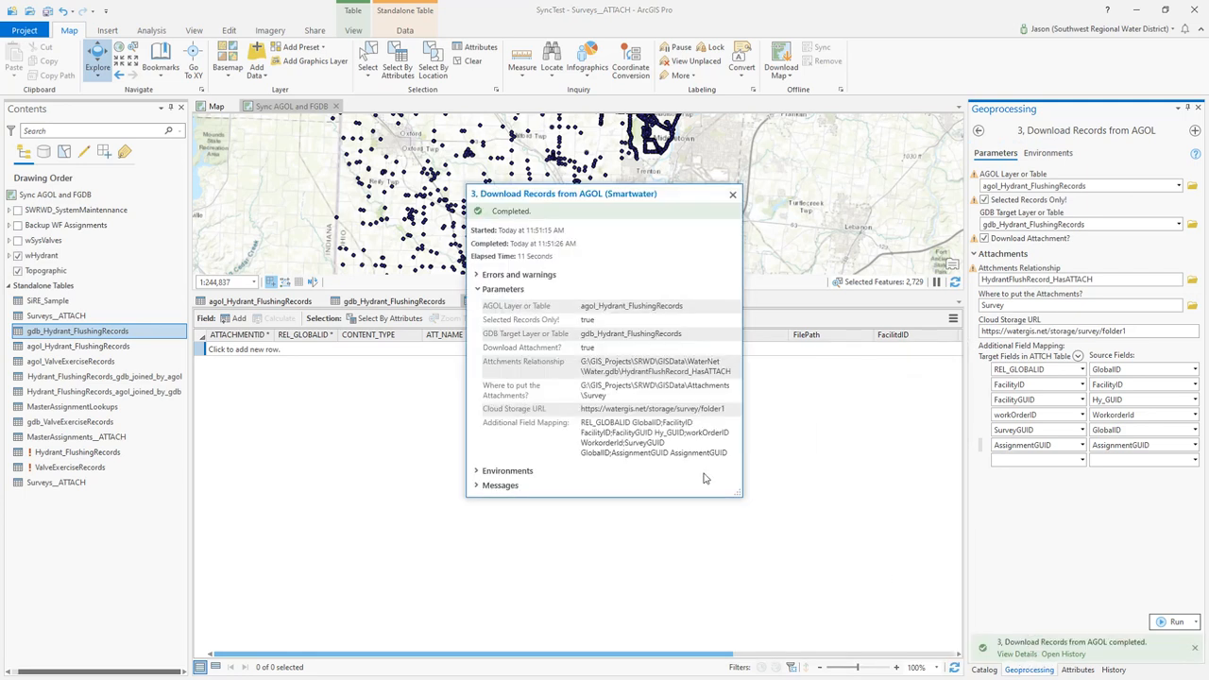
left_click(491, 289)
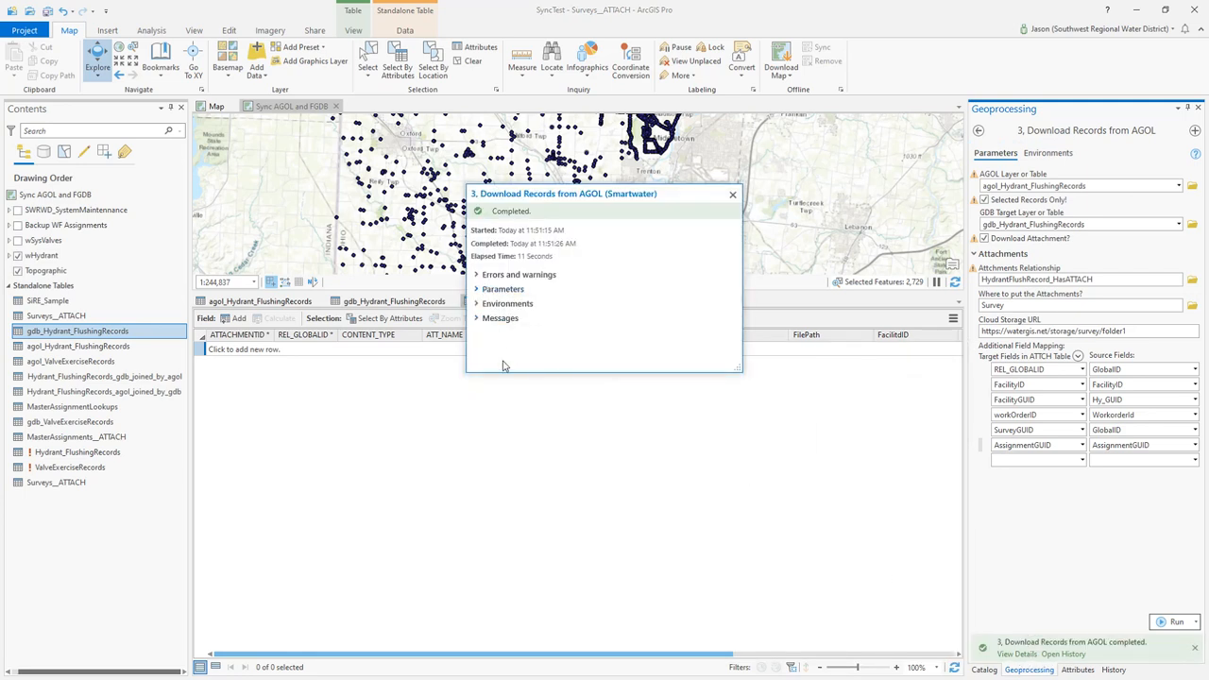
left_click(479, 320)
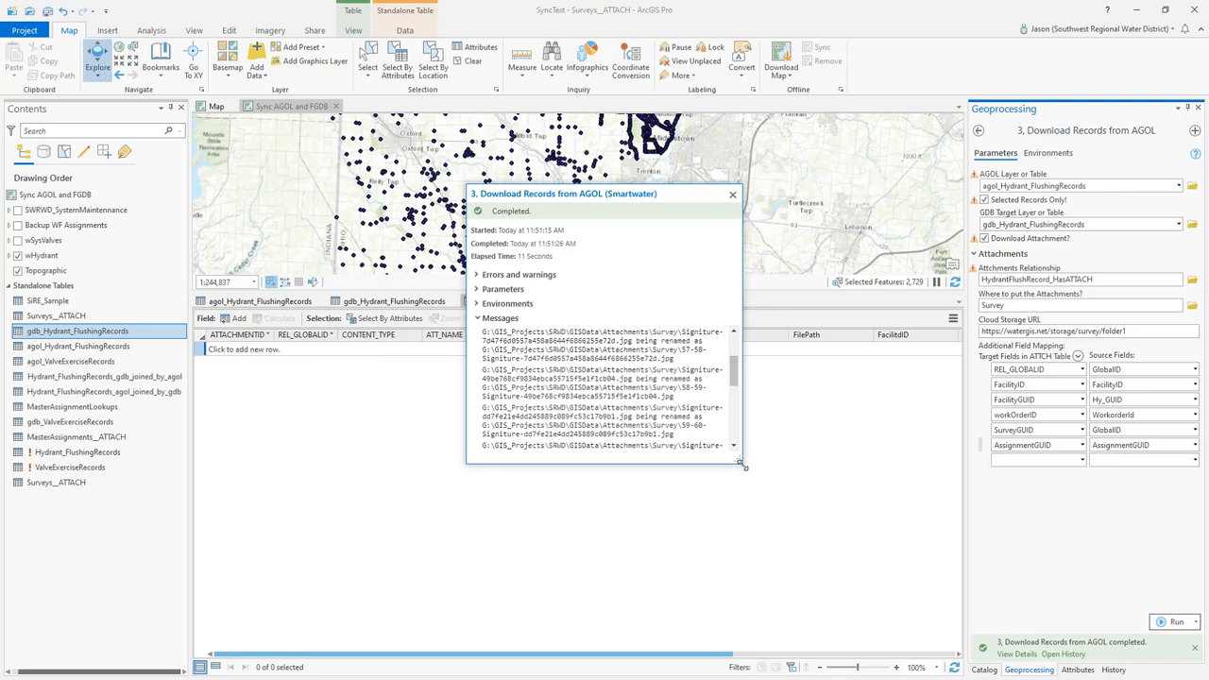
left_click_drag(742, 466, 890, 577)
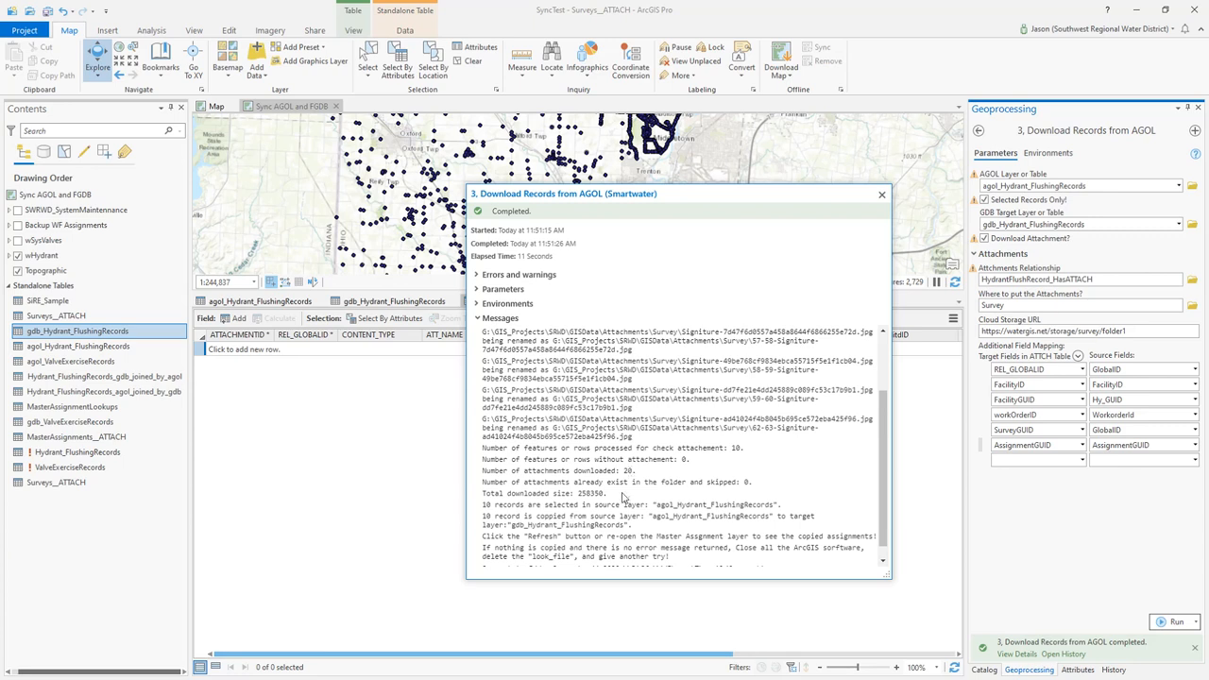
scroll(616, 516, "down", 1)
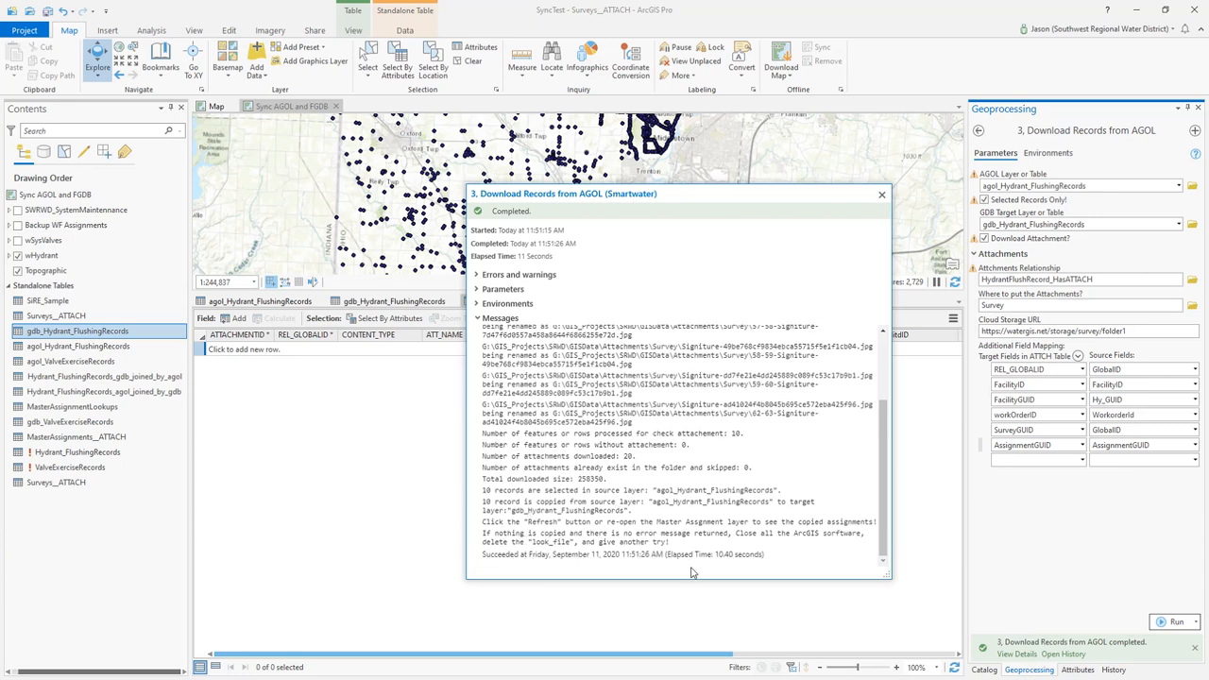
left_click(881, 194)
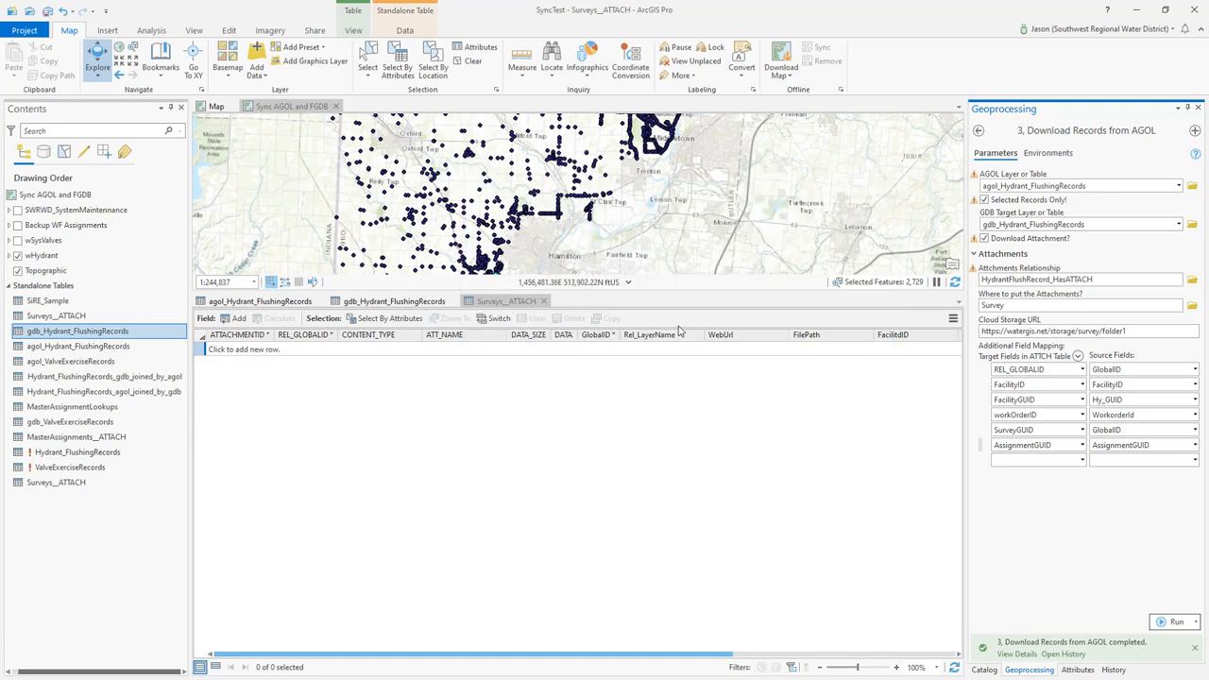
Refresh the map and compare the records in the agol_Hydrant_FlushingRecords and gdb_Hydrant_FlushingRecords tables
left_click(954, 283)
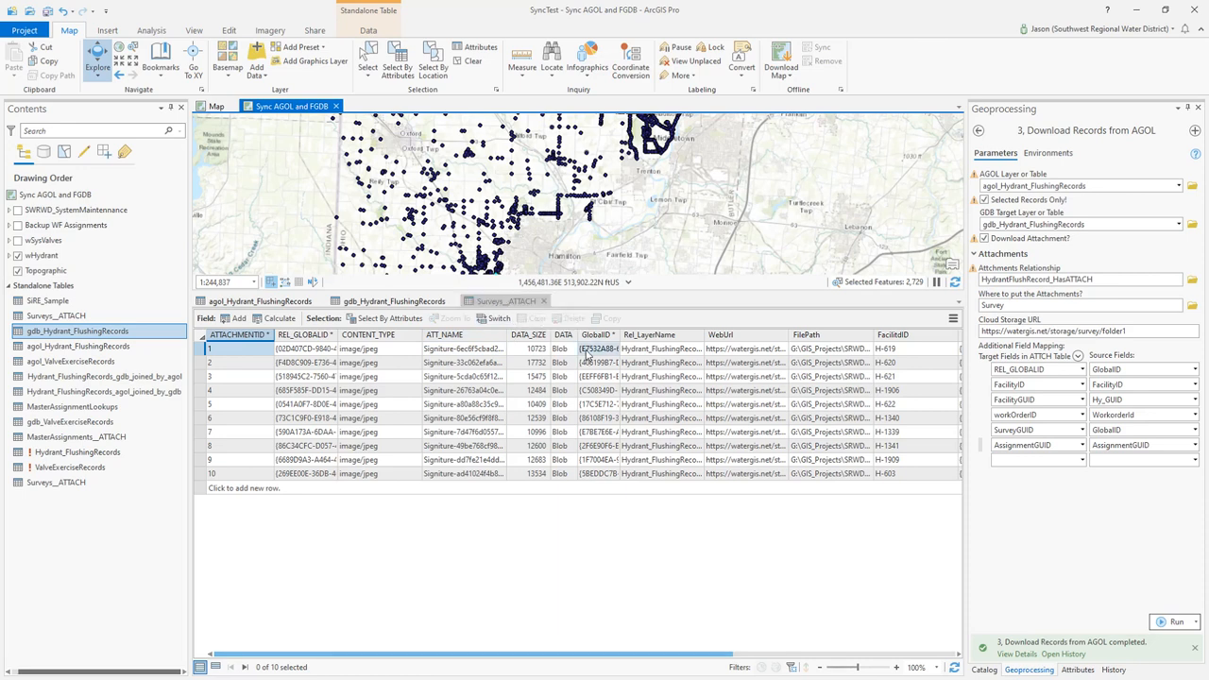
left_click(226, 302)
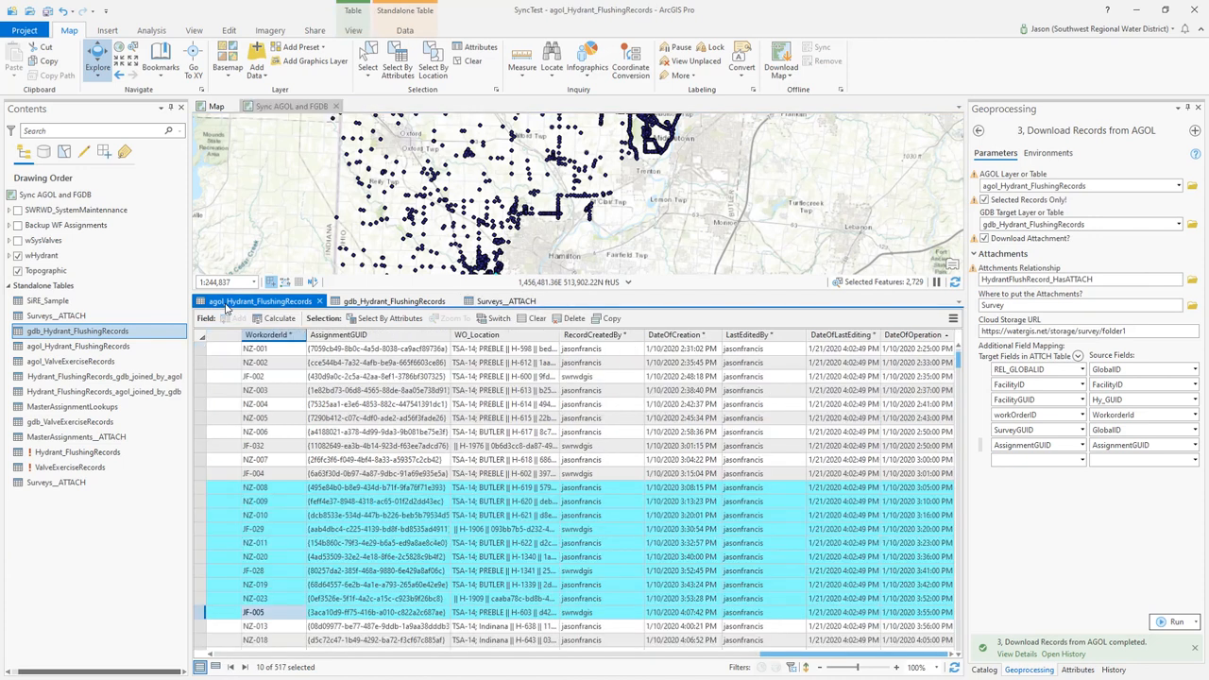
left_click(398, 302)
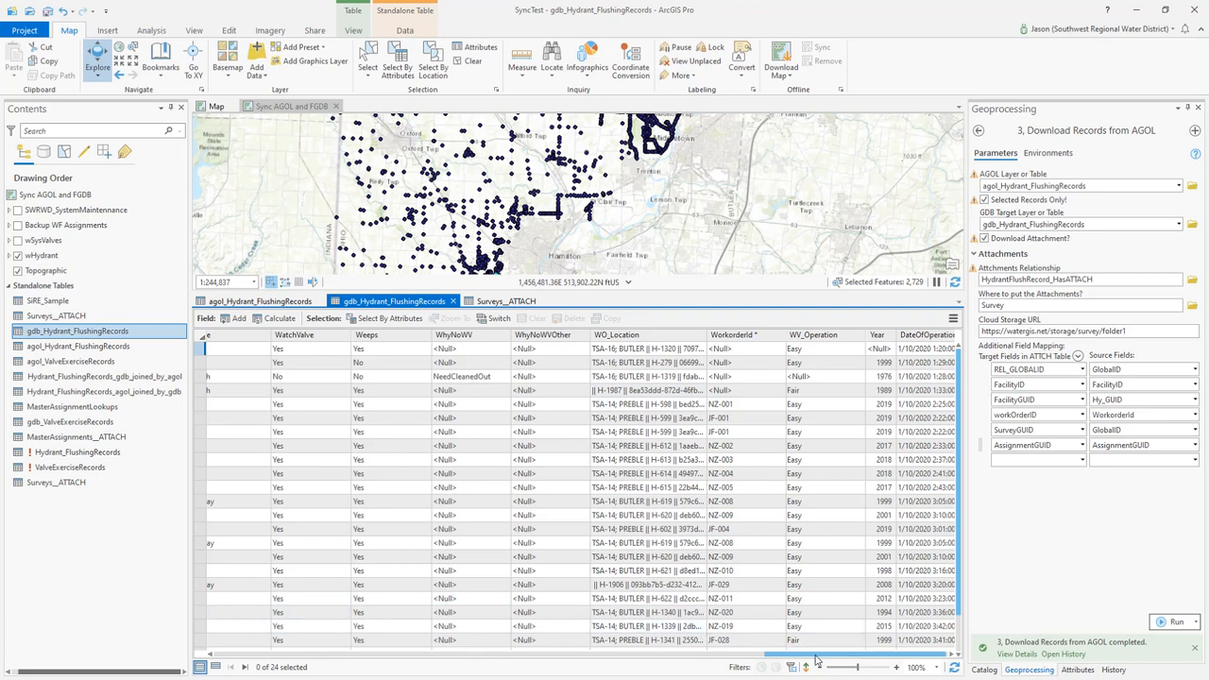
left_click_drag(814, 660, 816, 661)
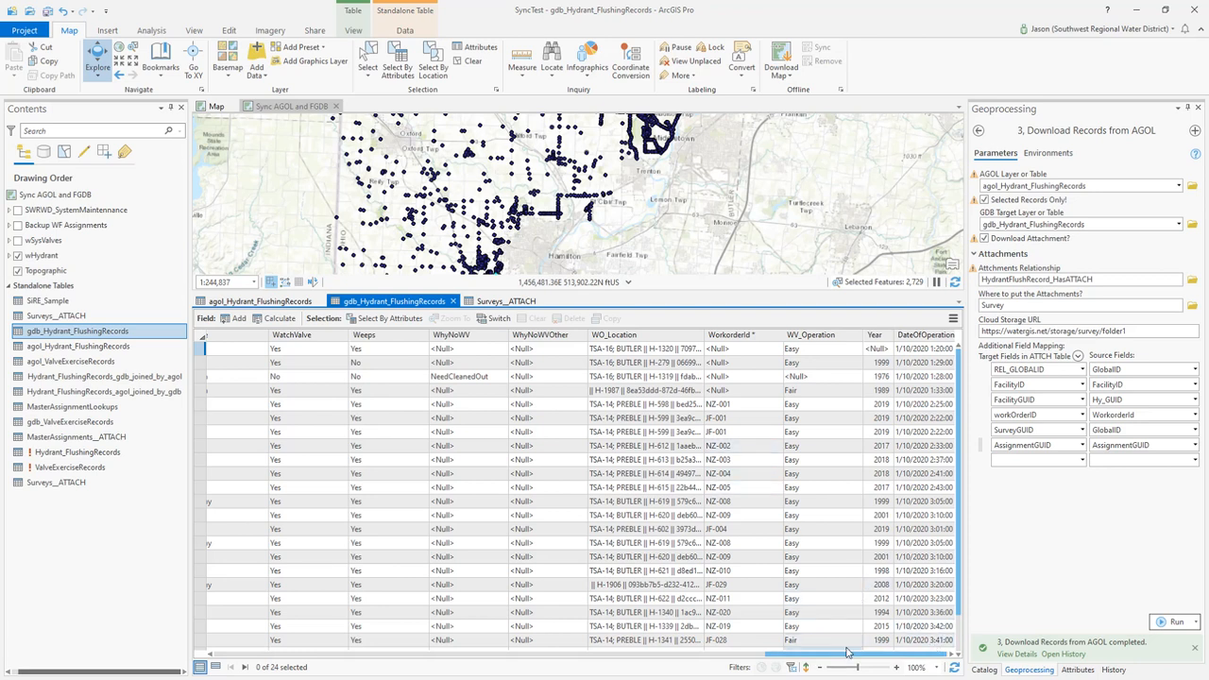
left_click_drag(850, 655, 222, 642)
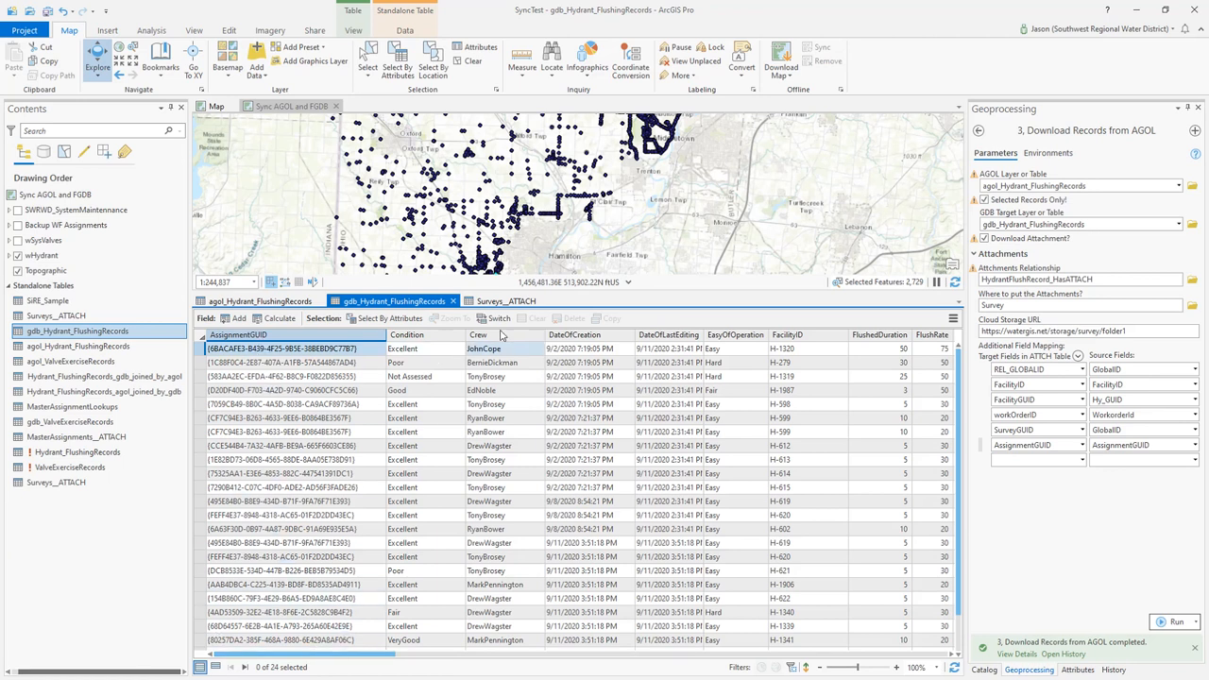
Examine the attachment records and mapped fields in the Surveys__ATTACH table, widening its REL_GLOBALID and WF_GUID columns
left_click(499, 301)
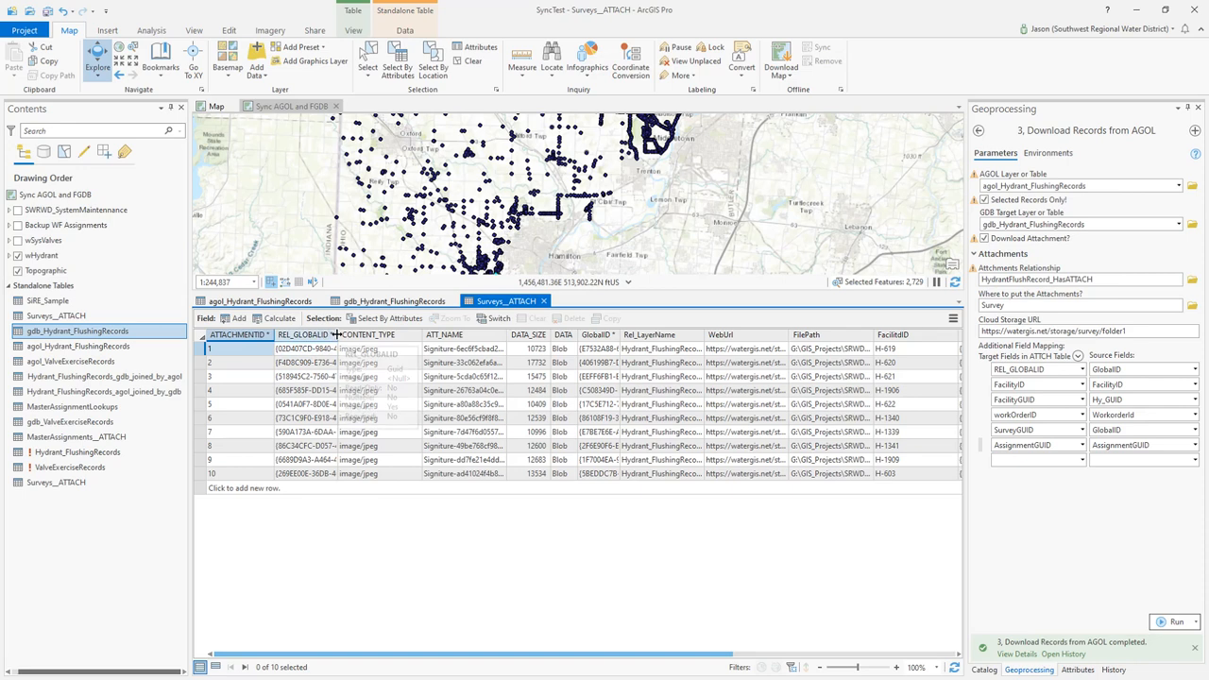
left_click_drag(337, 335, 355, 335)
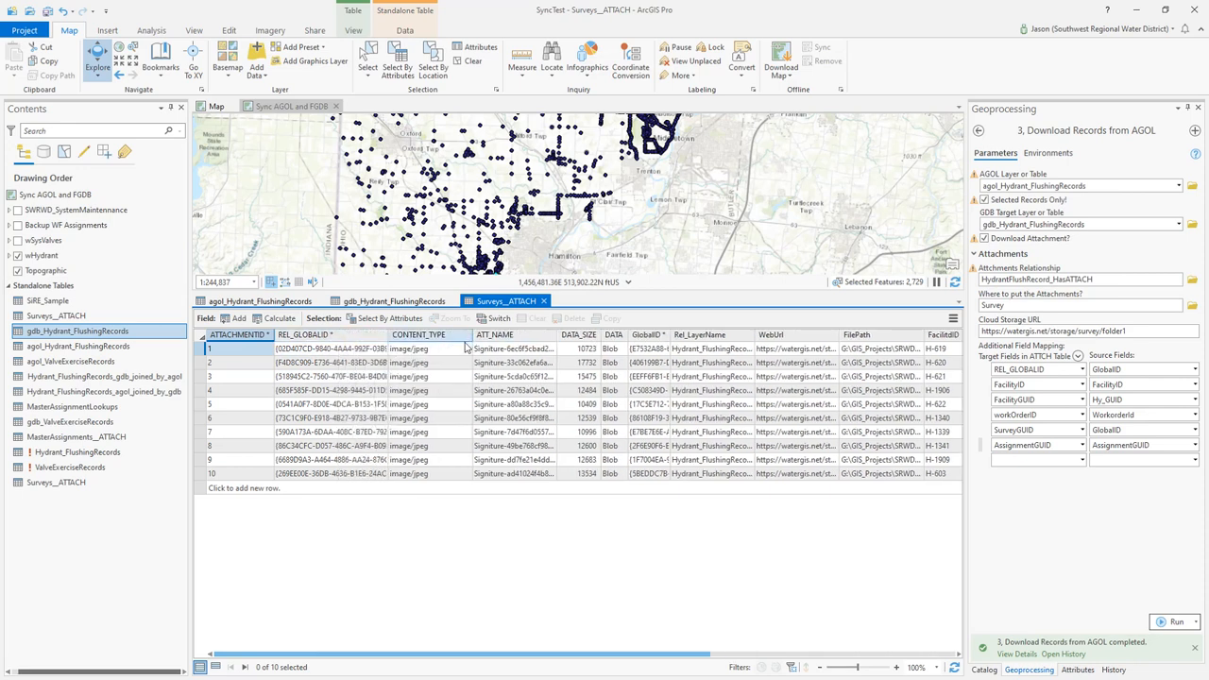
left_click_drag(574, 654, 857, 665)
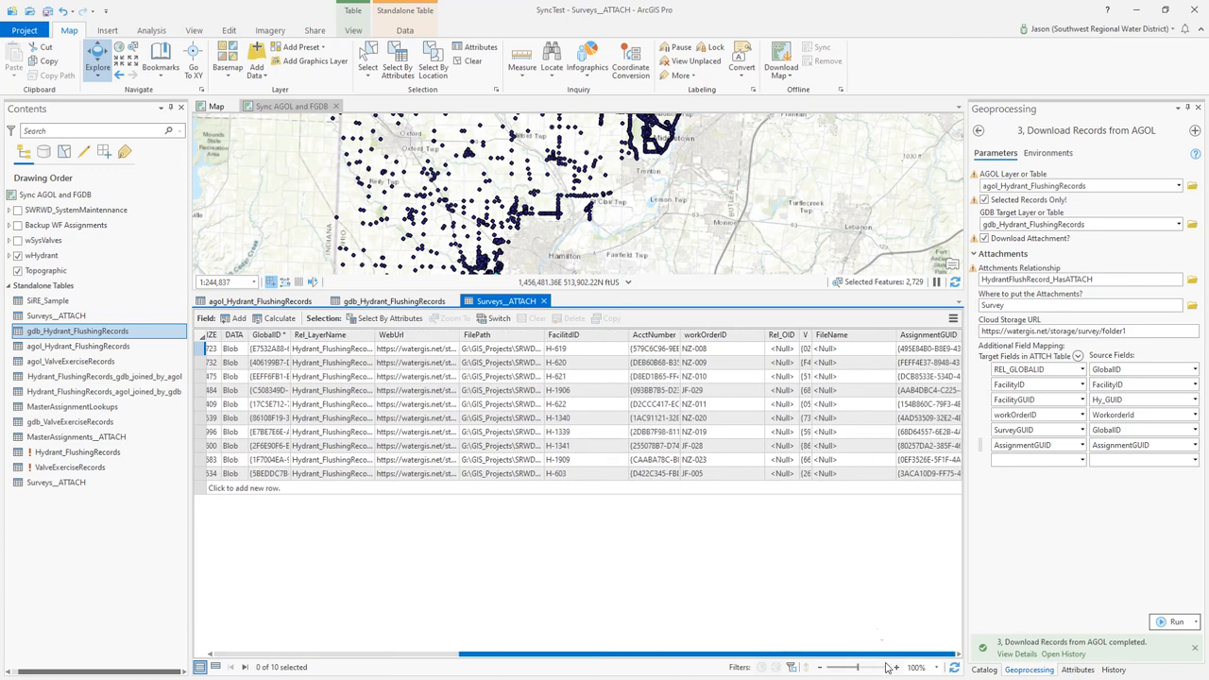
left_click(930, 349)
left_click(830, 351)
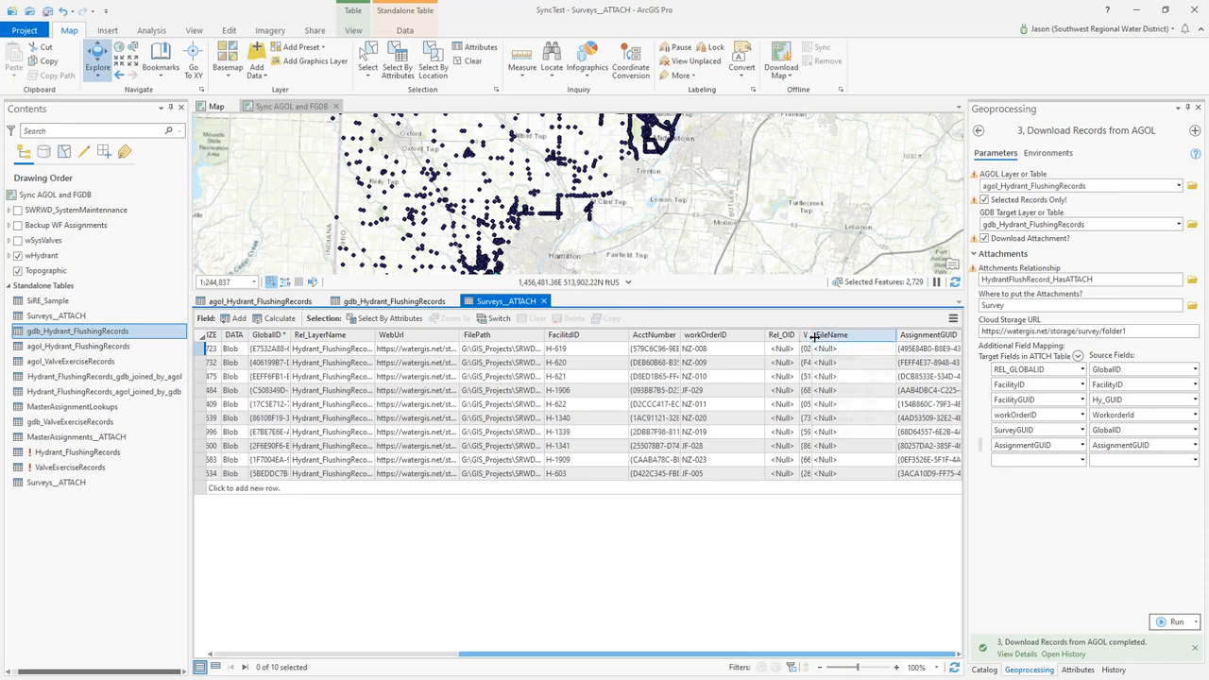
left_click_drag(813, 337, 852, 336)
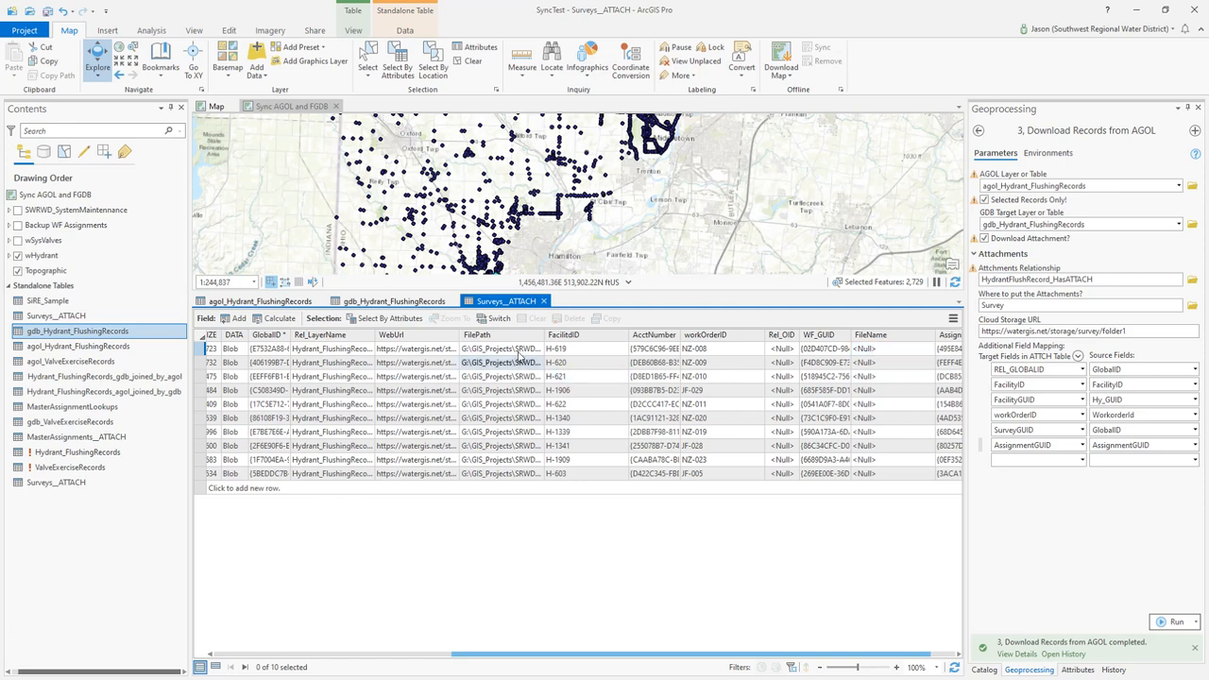
Widen the FilePath and WebUrl columns of the Surveys__ATTACH table to read the full attachment paths and URLs
left_click_drag(544, 336, 861, 338)
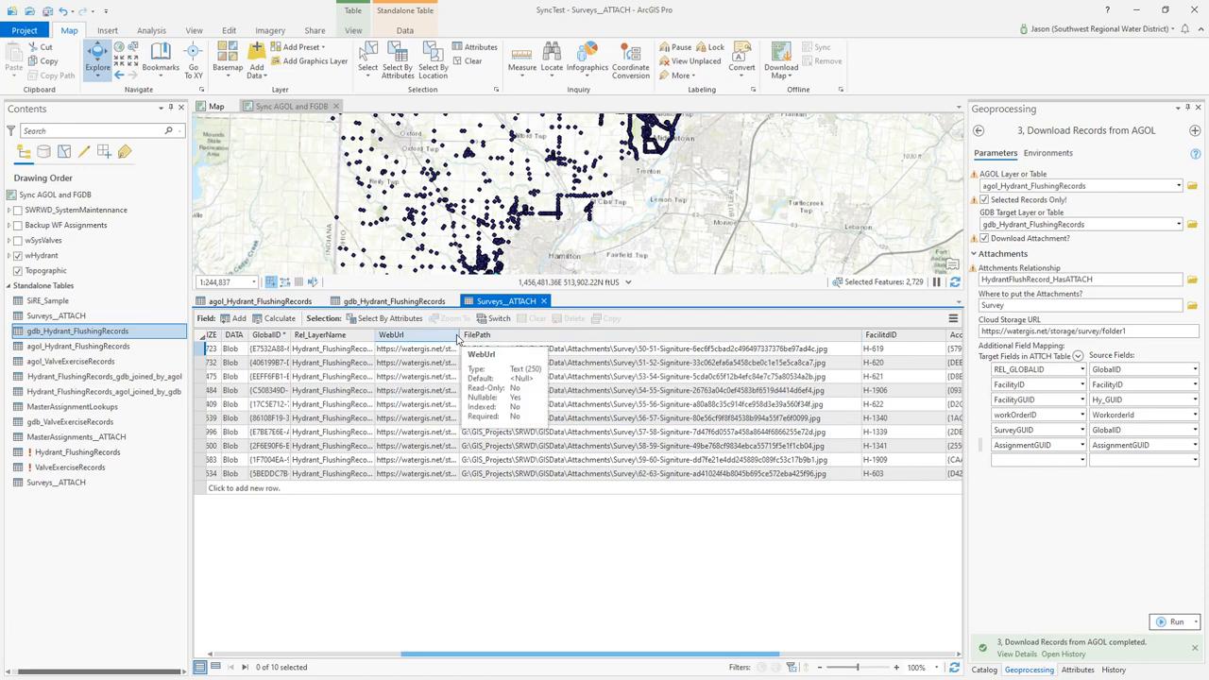
left_click_drag(458, 334, 748, 349)
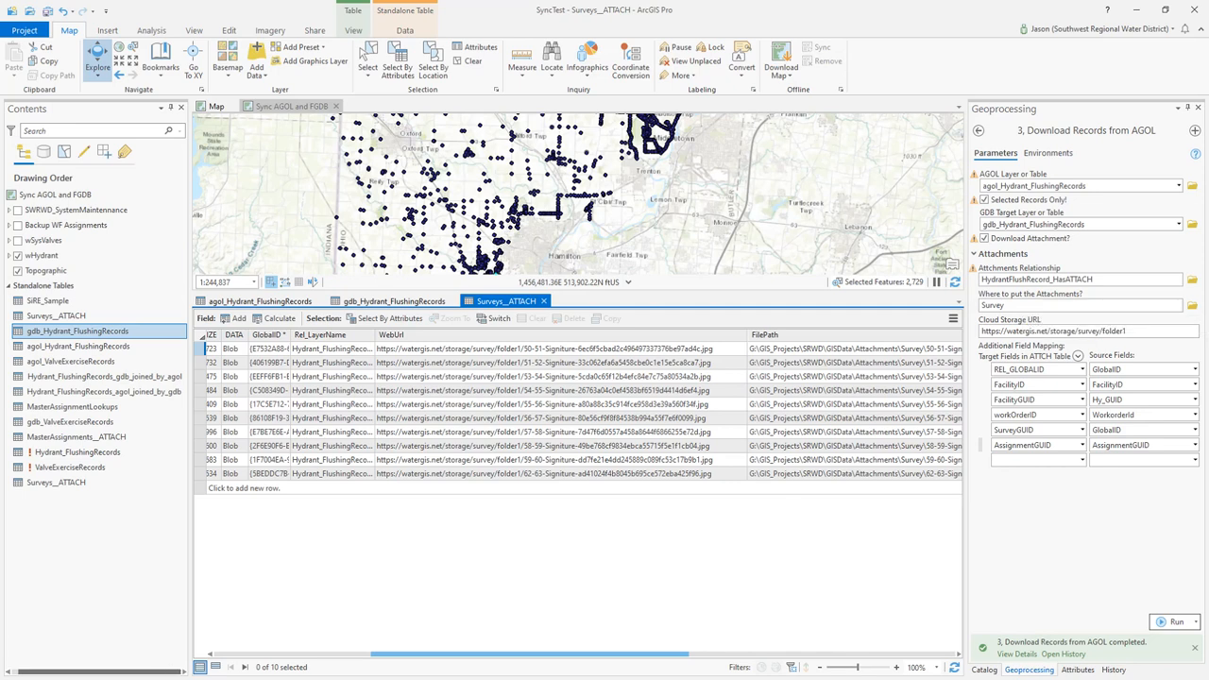
Switch to File Explorer, inspect the downloaded signature images in the Survey folder as extra large icons, and close the window
left_click(150, 671)
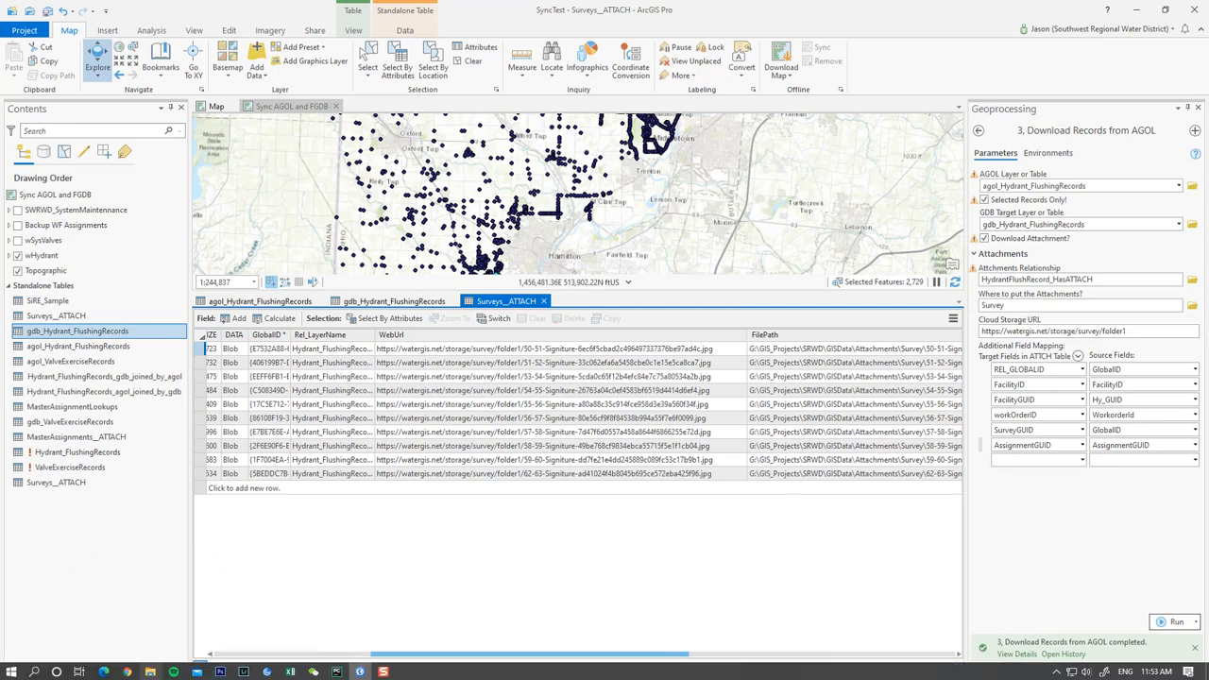
key("alt")
left_click(150, 671)
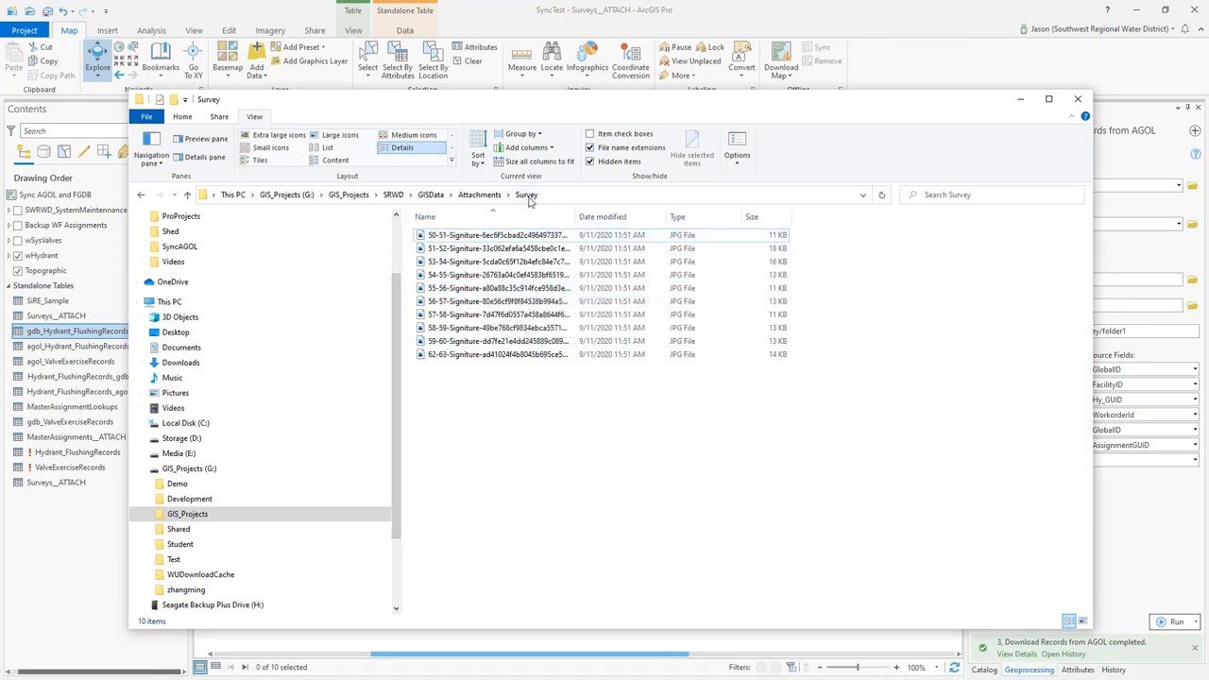
left_click(272, 147)
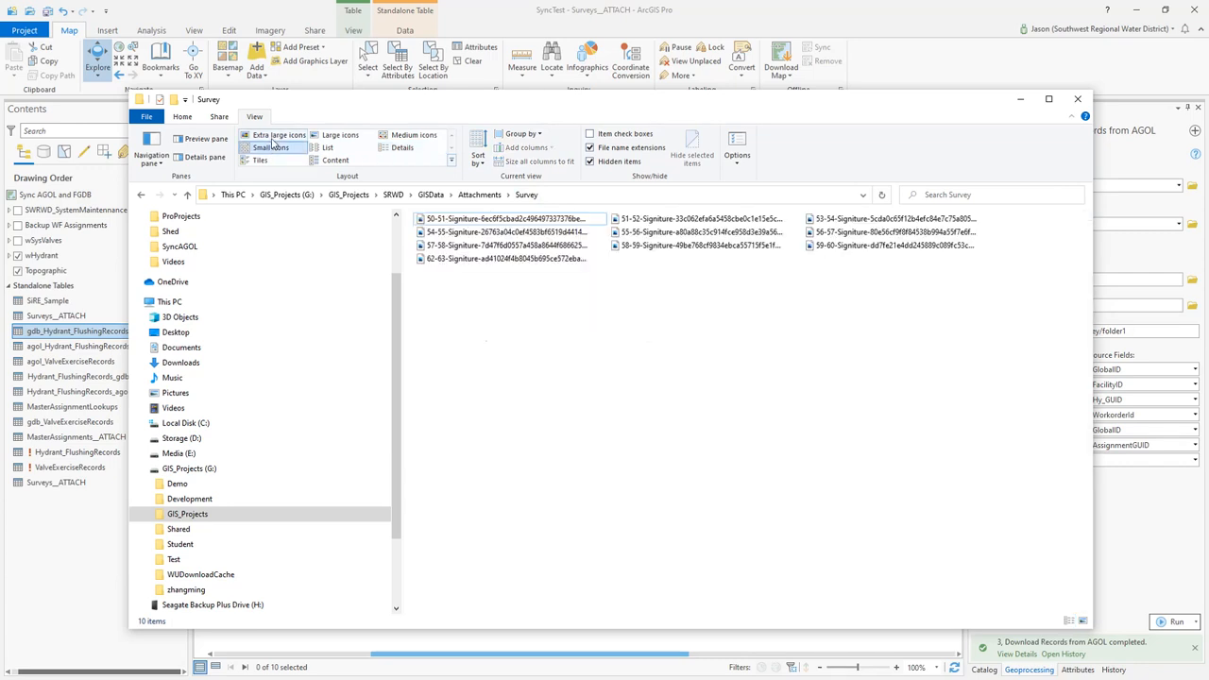
left_click(274, 135)
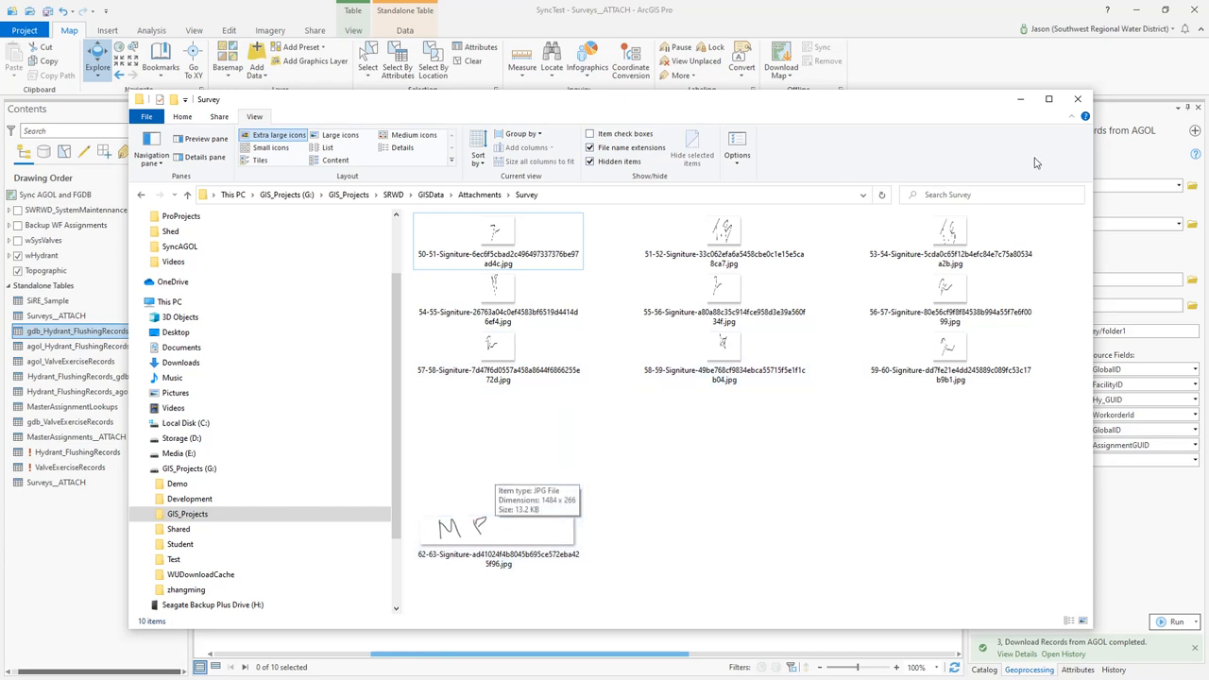
left_click(1076, 99)
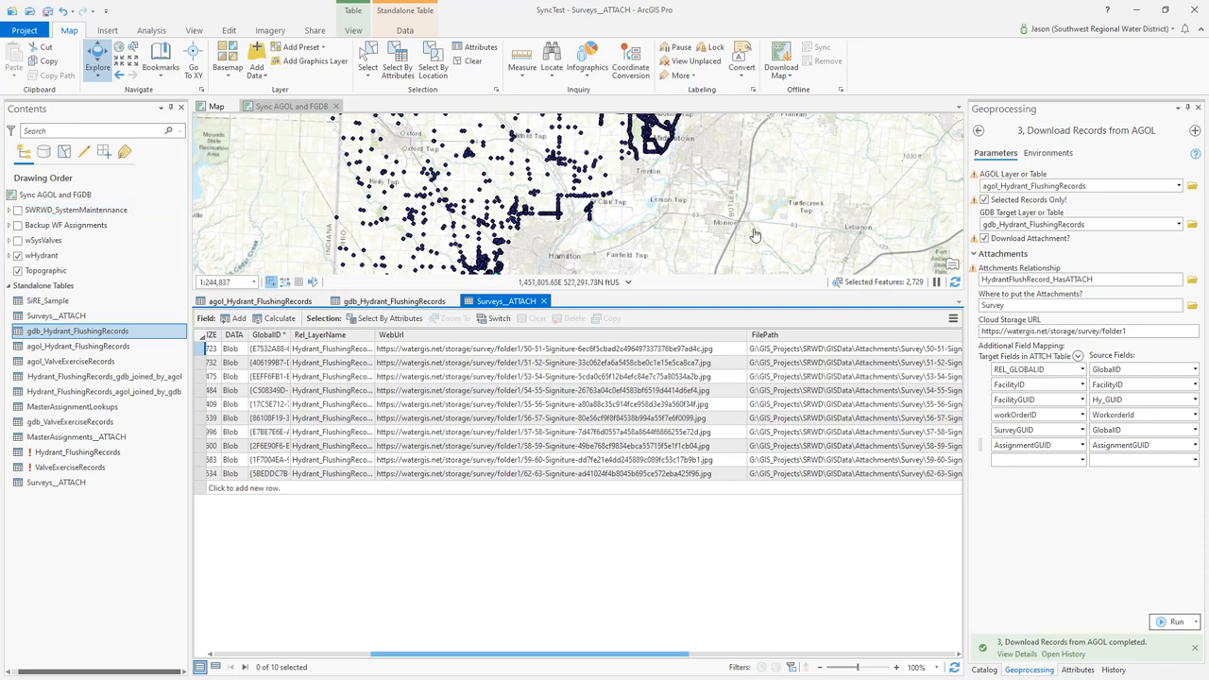
Close the Surveys__ATTACH, gdb_Hydrant_FlushingRecords and agol_Hydrant_FlushingRecords tables, as well as the Download Records from AGOL tool
left_click(543, 301)
left_click(452, 301)
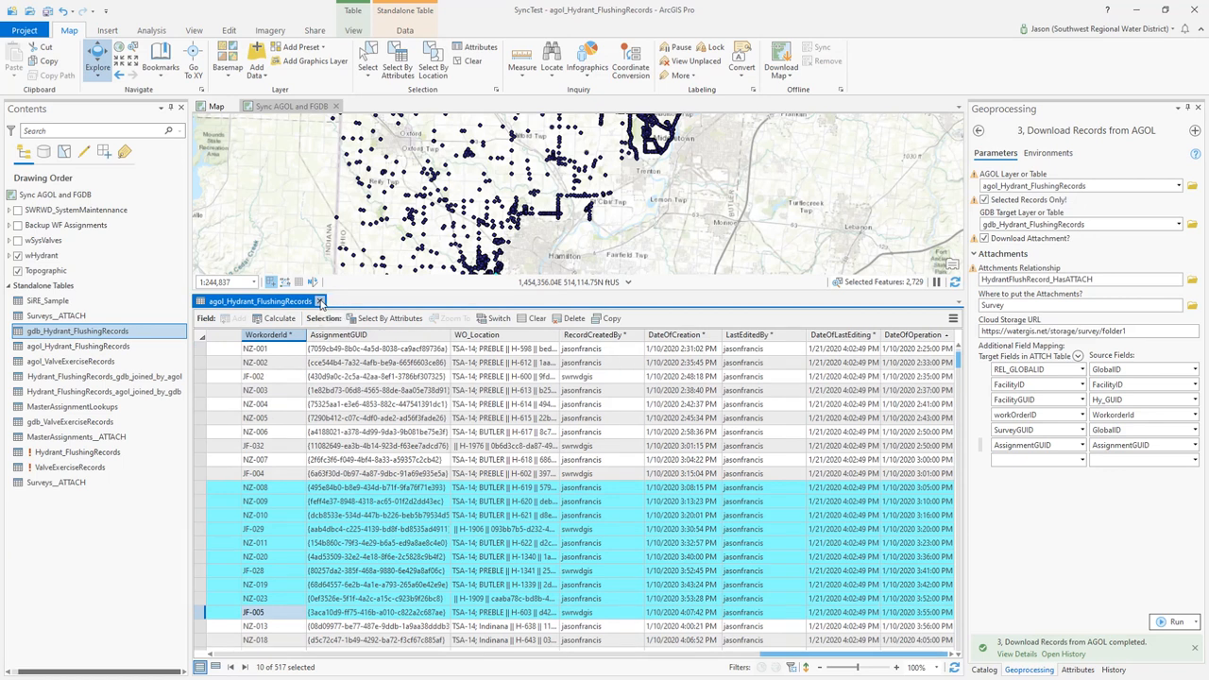
left_click(319, 301)
left_click_drag(591, 331, 637, 343)
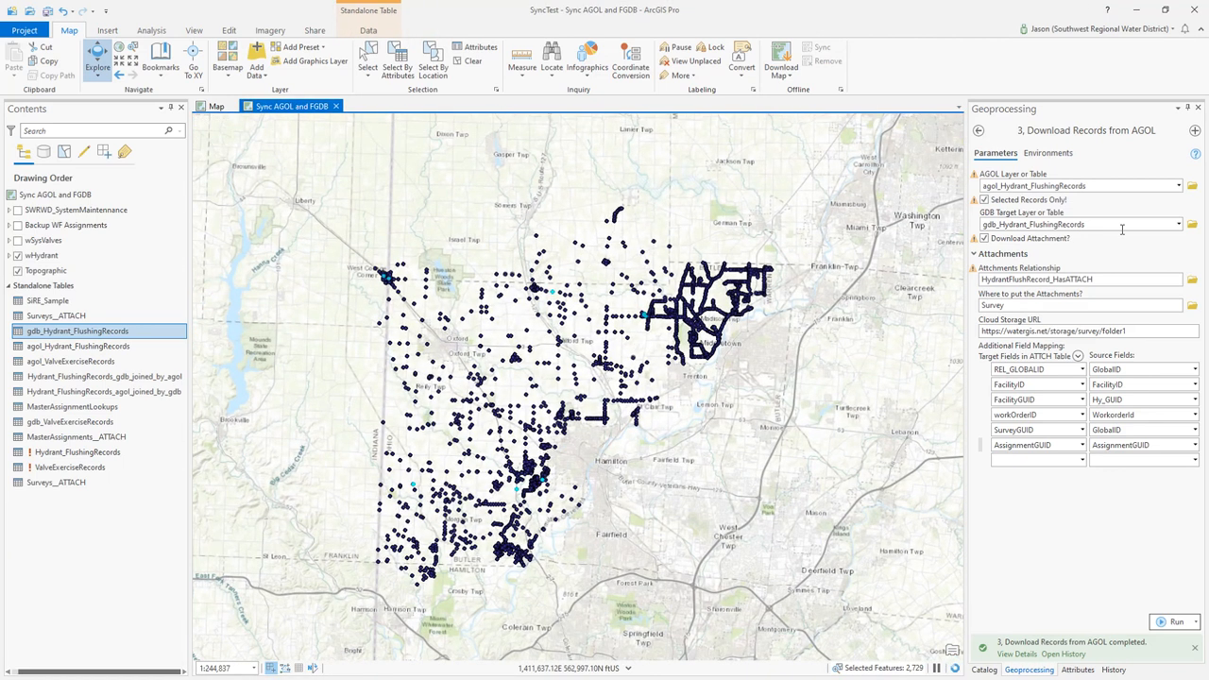
left_click(1197, 107)
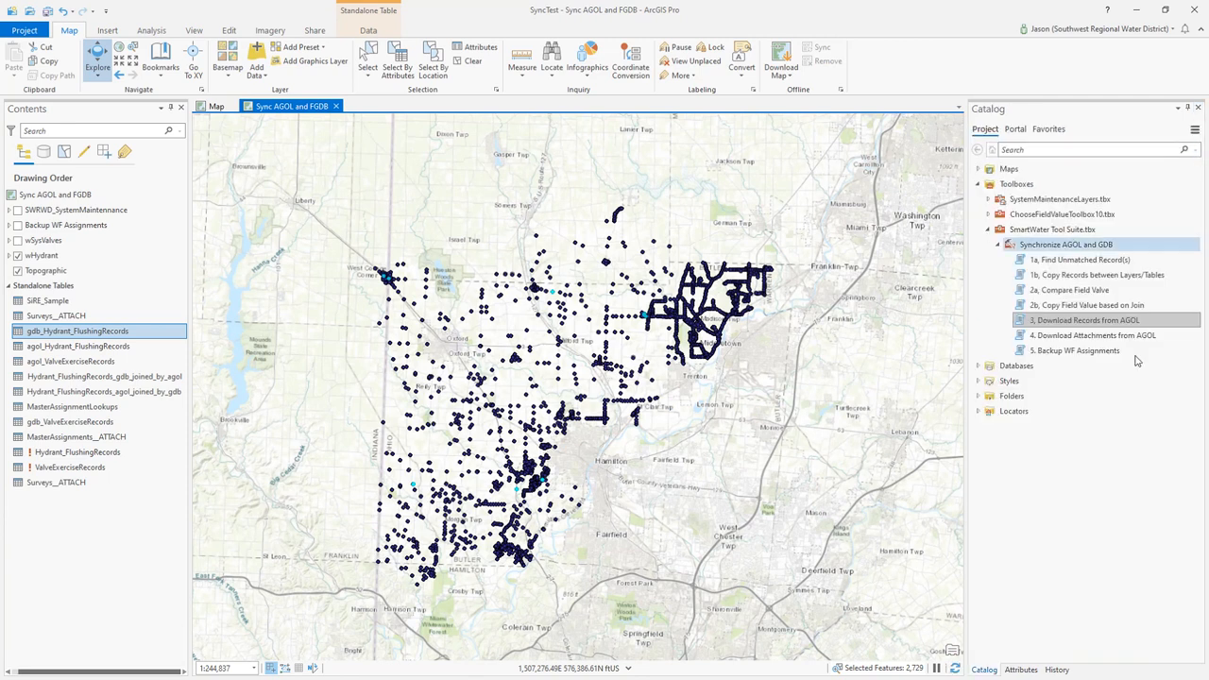